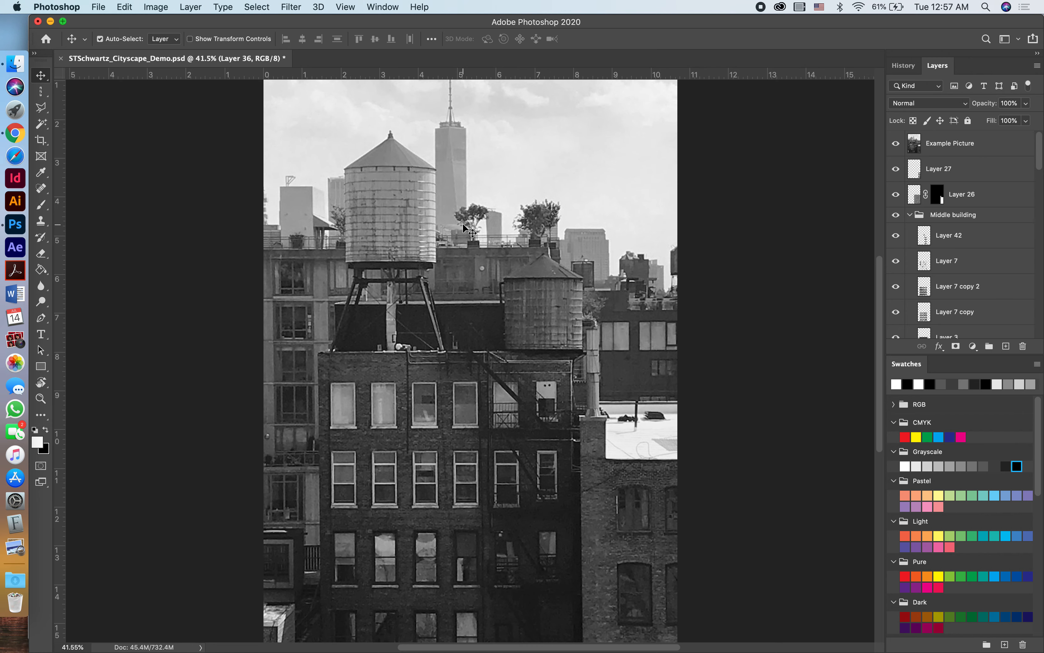
Hide the Example Picture layer so the cityscape illustration beneath it shows.
{"action": "scroll", "coordinate": [464, 227], "scroll_direction": "down", "scroll_amount": 3}
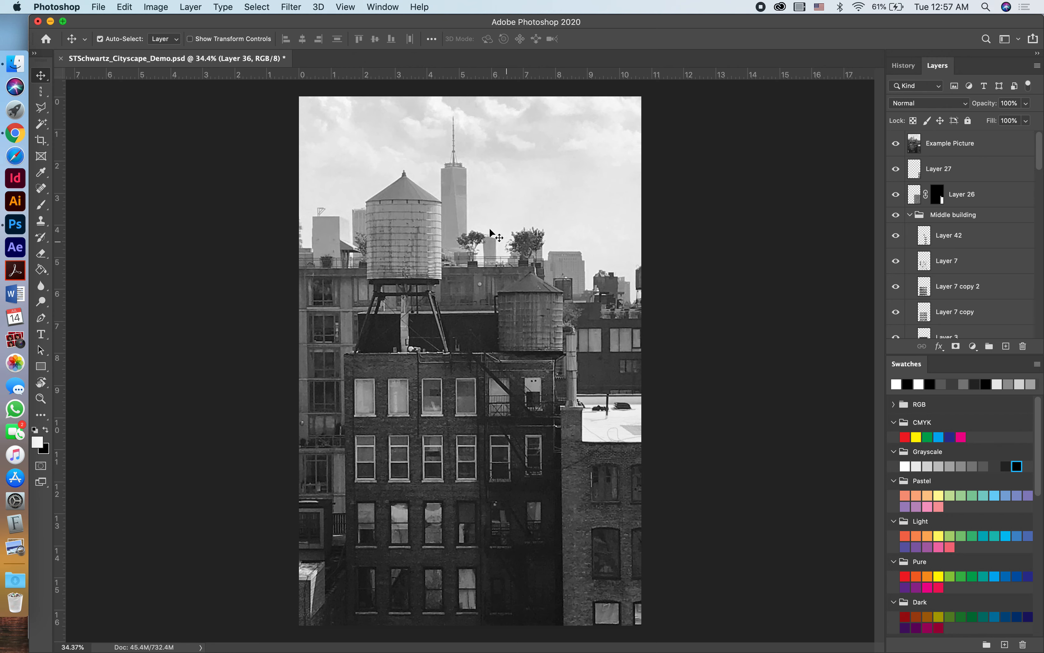
{"action": "left_click", "coordinate": [896, 143]}
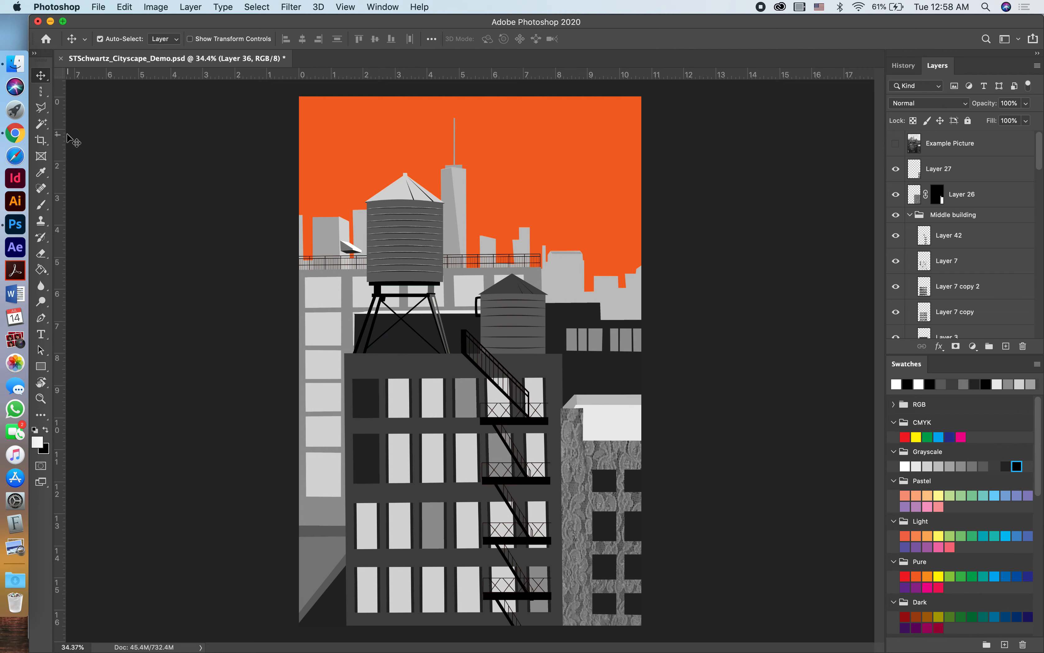
Switch to Chrome and search Google Images for "potted trees".
{"action": "left_click", "coordinate": [21, 137]}
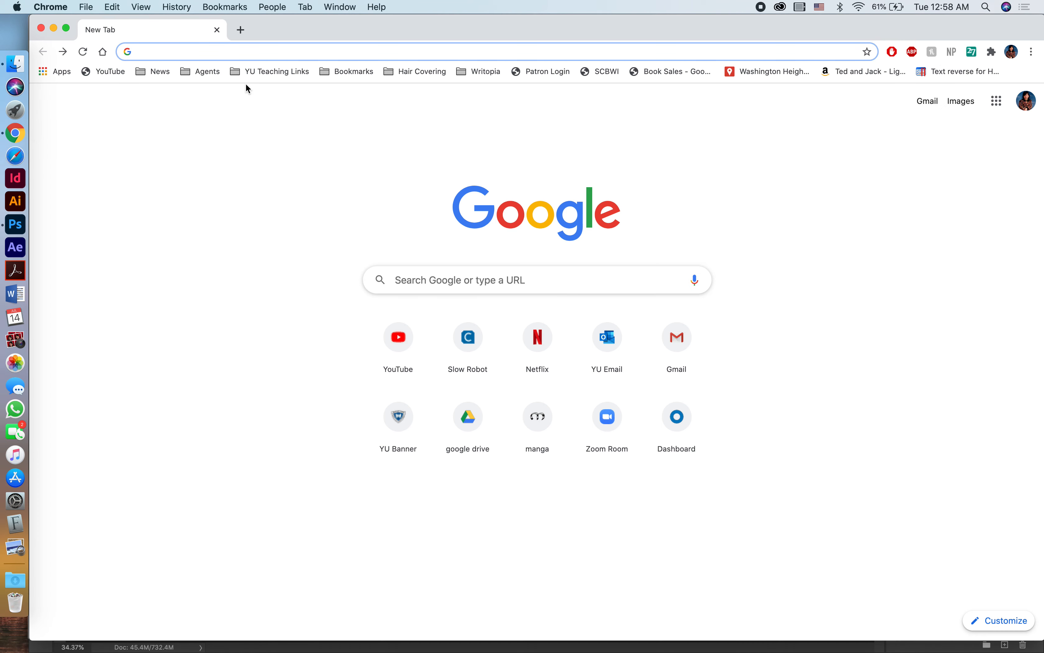
{"action": "type", "text": "potted tree"}
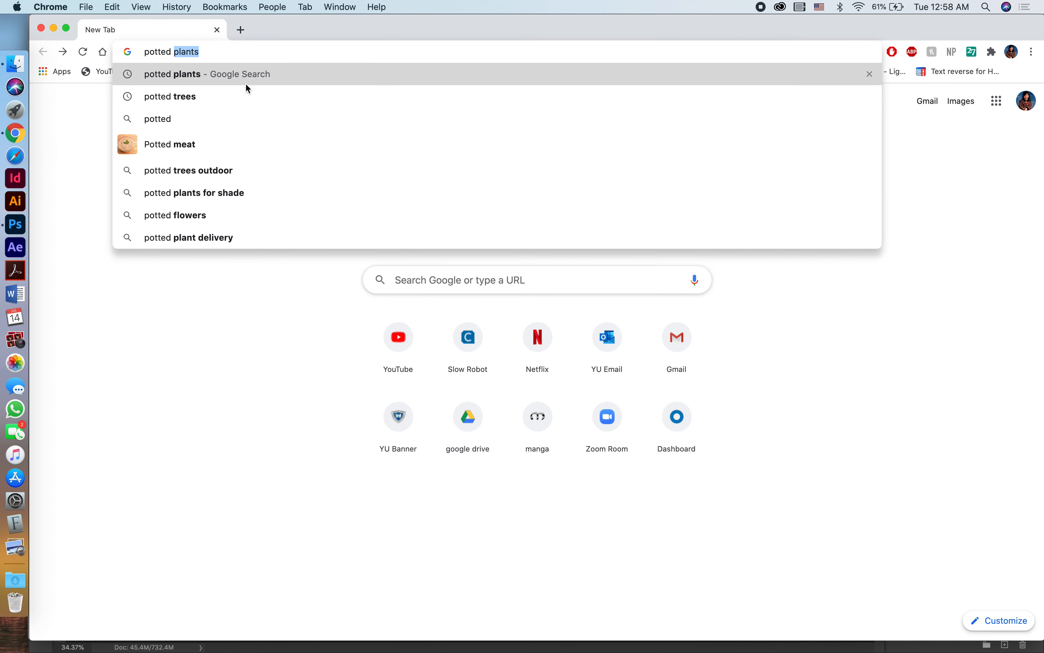
{"action": "type", "text": "s"}
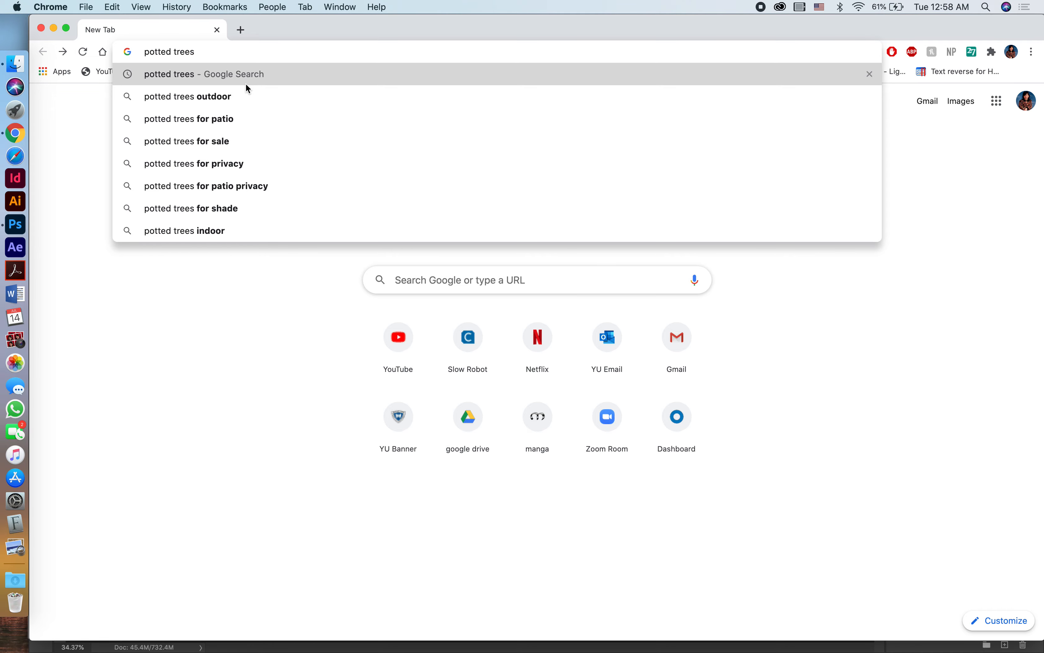
{"action": "key", "text": "Return"}
{"action": "left_click", "coordinate": [267, 147]}
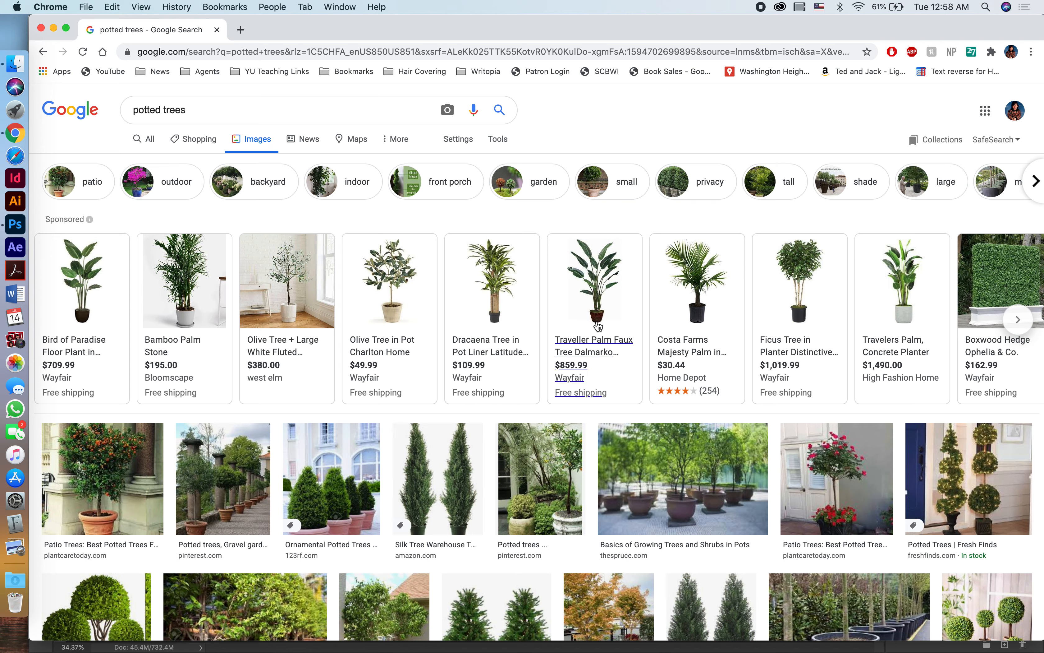
Find the image of two artificial cedar topiary trees in black pots among the results, open its preview and copy the image.
{"action": "scroll", "coordinate": [596, 323], "scroll_direction": "down", "scroll_amount": 5}
{"action": "scroll", "coordinate": [596, 323], "scroll_direction": "down", "scroll_amount": 3}
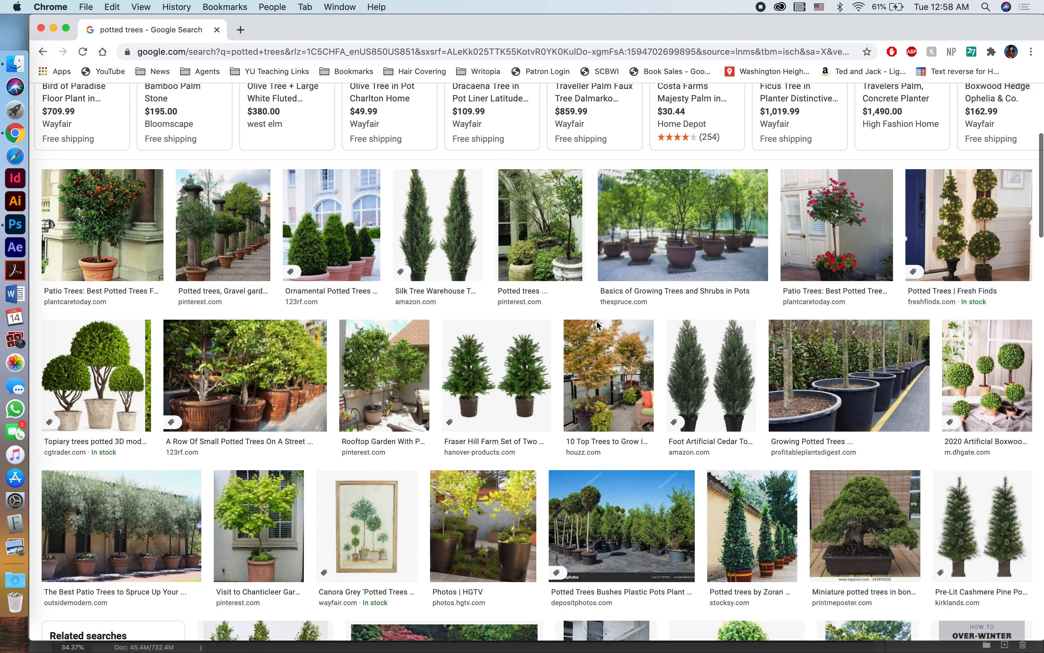
{"action": "scroll", "coordinate": [597, 326], "scroll_direction": "down", "scroll_amount": 7}
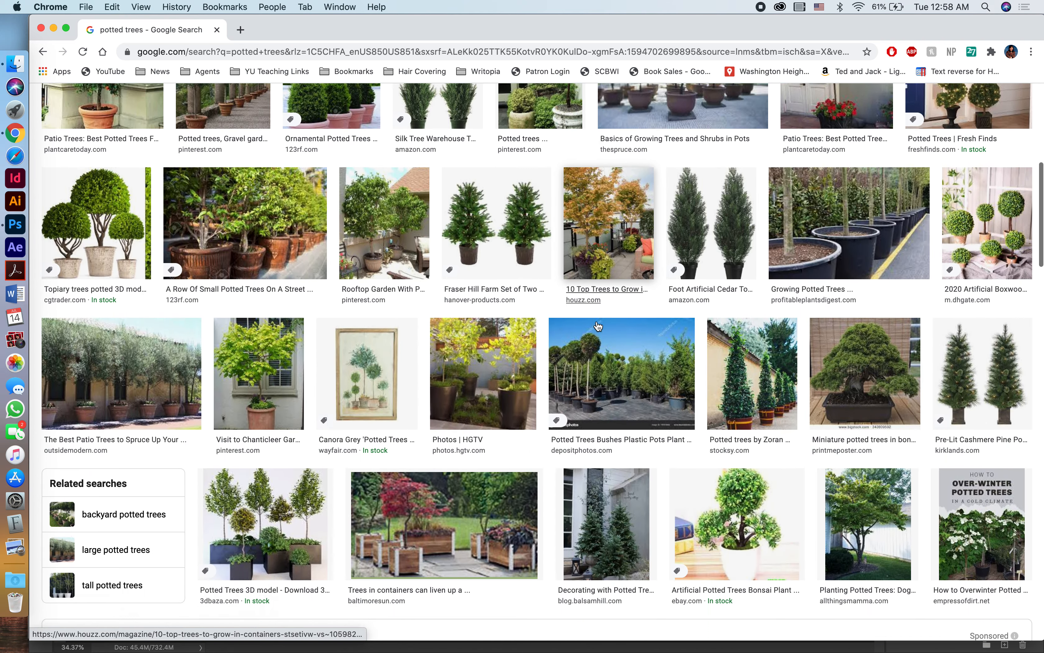
{"action": "scroll", "coordinate": [597, 326], "scroll_direction": "up", "scroll_amount": 5}
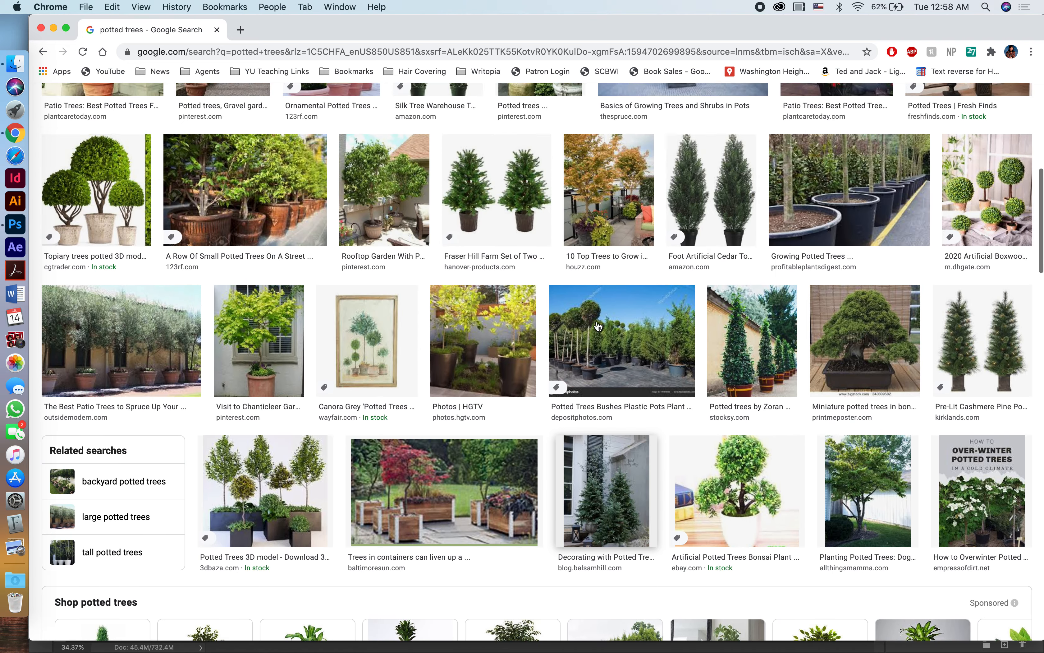
{"action": "left_click", "coordinate": [707, 269]}
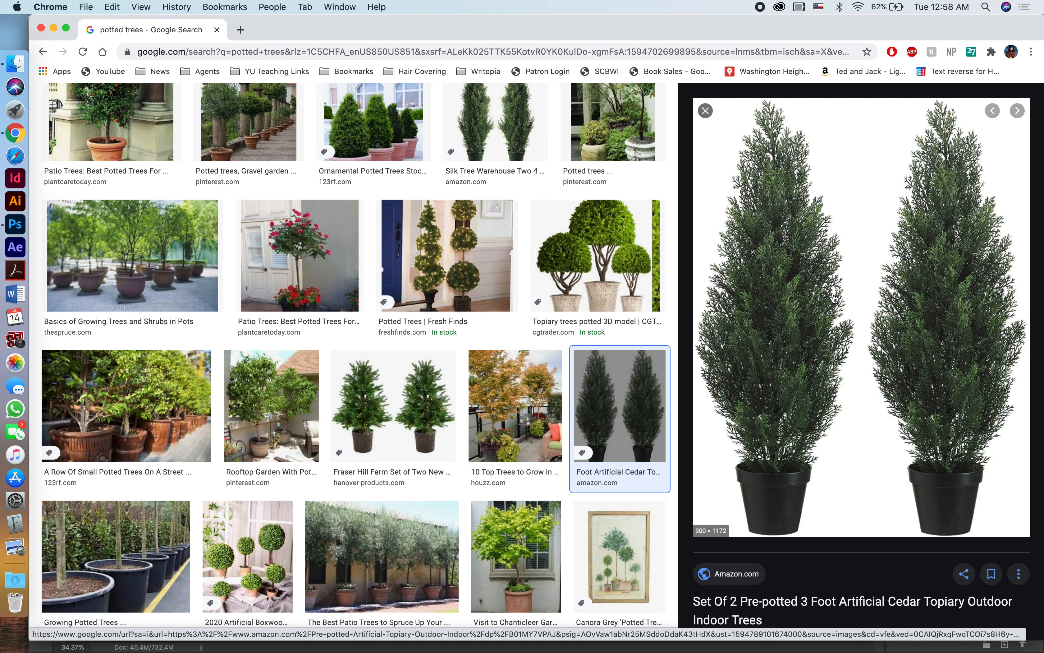
{"action": "right_click", "coordinate": [784, 299]}
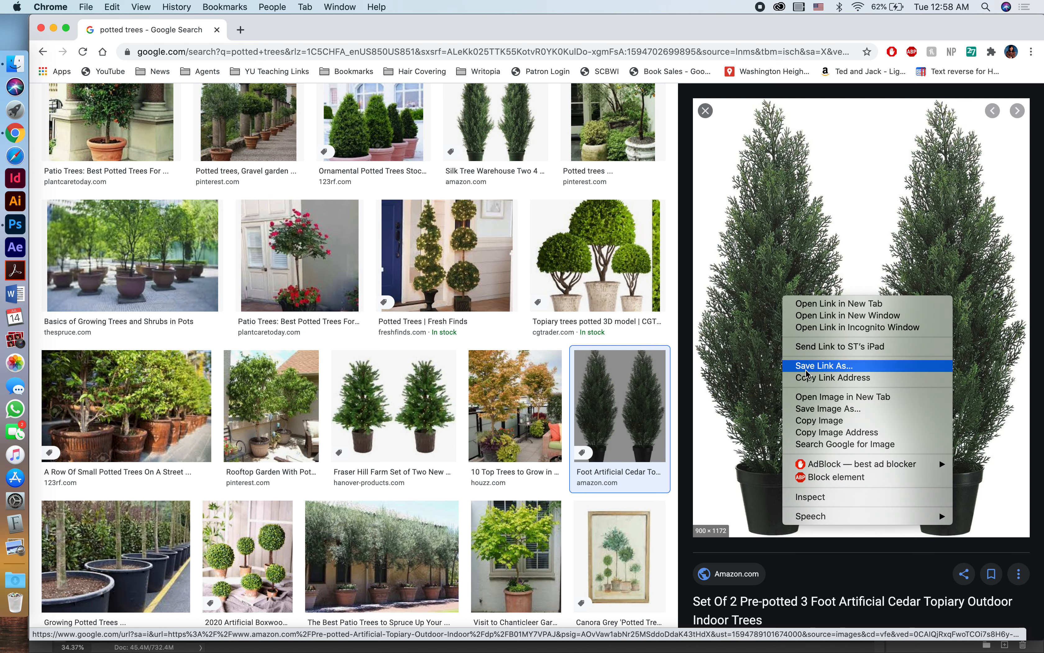
{"action": "left_click", "coordinate": [819, 421]}
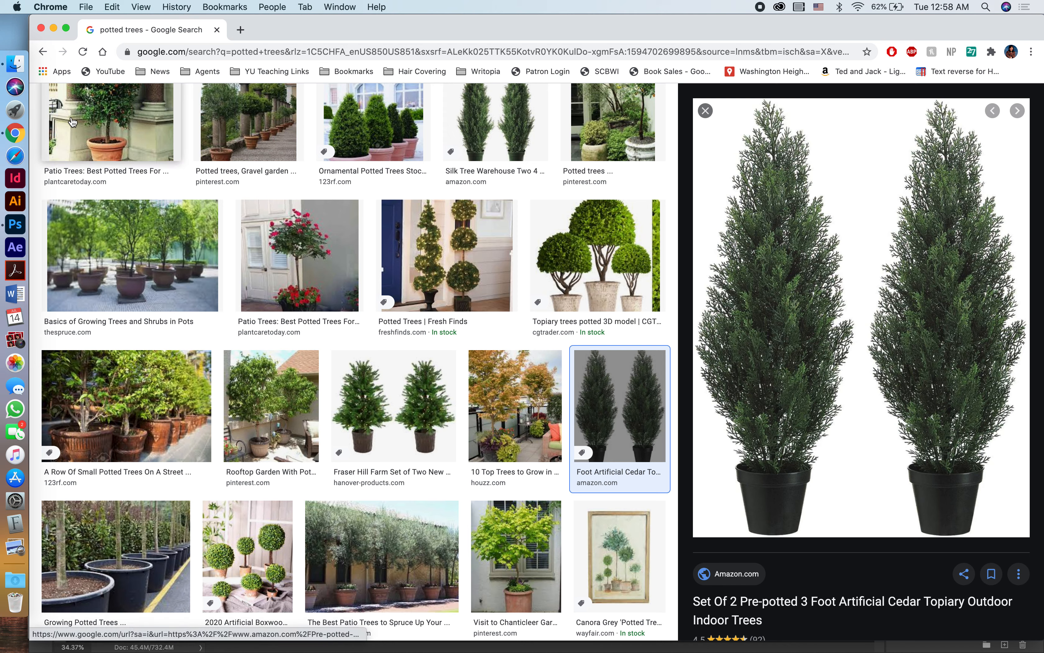
Switch to Photoshop and create a new 5.5 x 8.5 inch document with a resolution of 300 pixels per inch.
{"action": "left_click", "coordinate": [16, 225]}
{"action": "left_click", "coordinate": [99, 8]}
{"action": "left_click", "coordinate": [100, 22]}
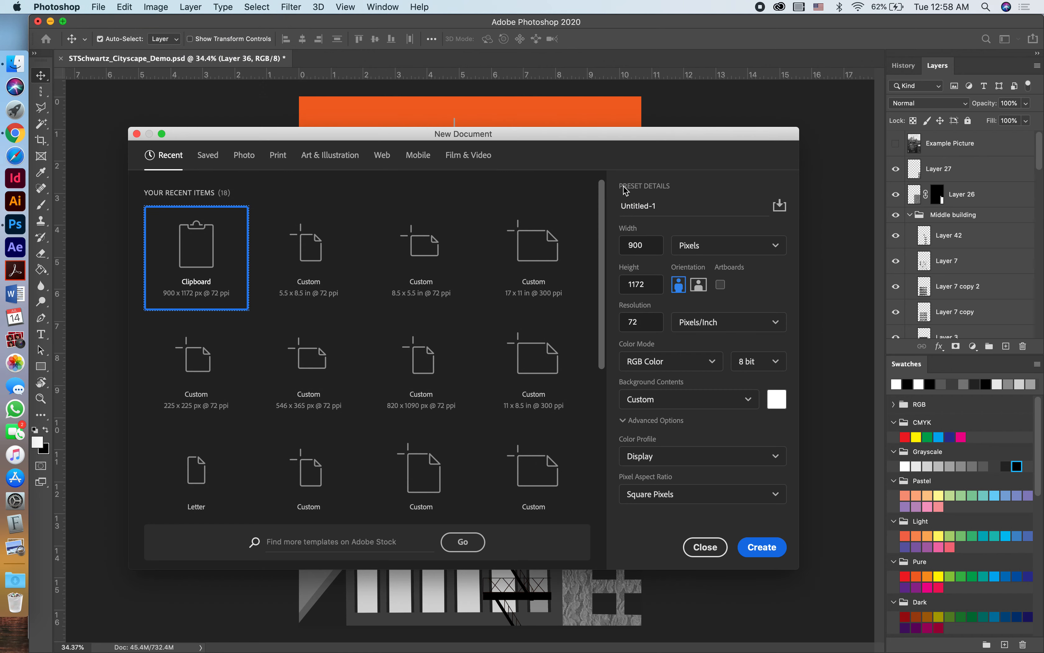
{"action": "left_click", "coordinate": [333, 266]}
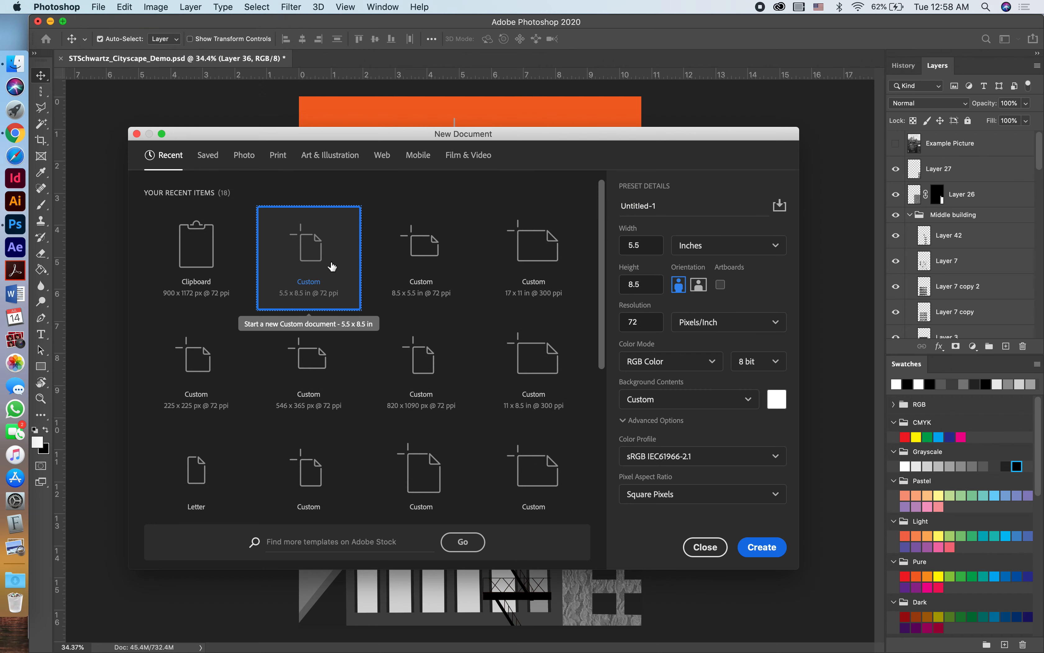
{"action": "double_click", "coordinate": [647, 321]}
{"action": "type", "text": "3"}
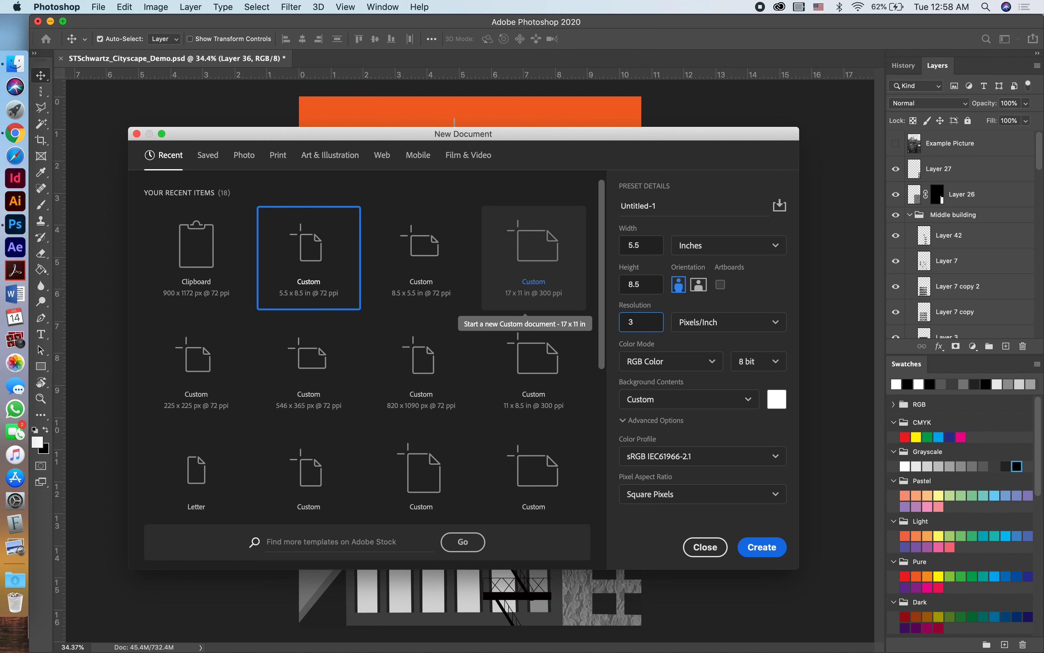
{"action": "double_click", "coordinate": [649, 321]}
{"action": "type", "text": "300"}
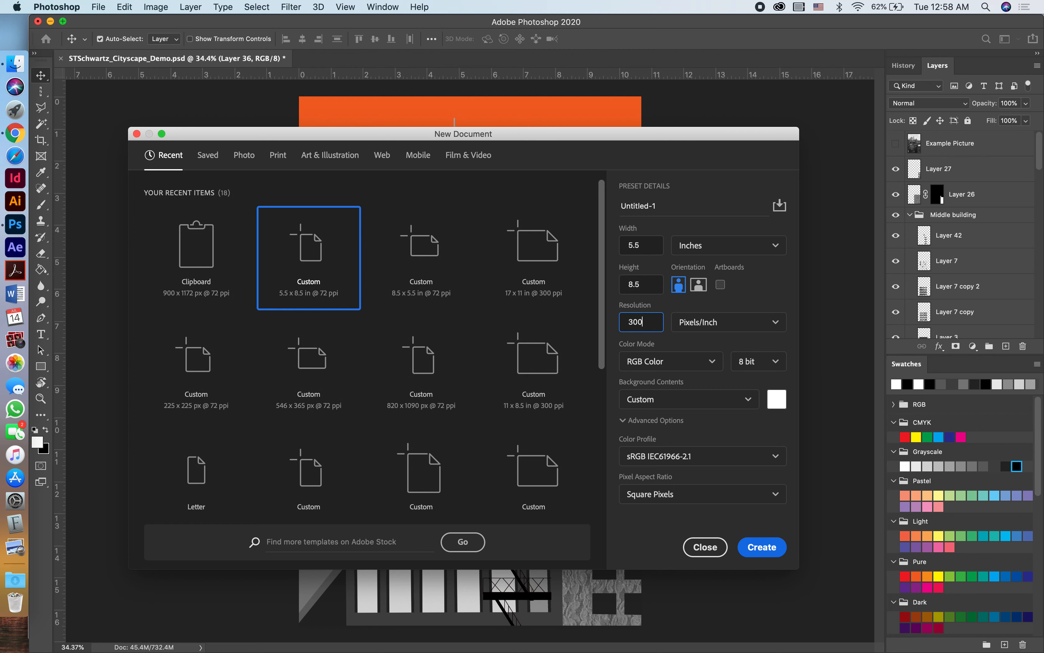
{"action": "left_click", "coordinate": [762, 546]}
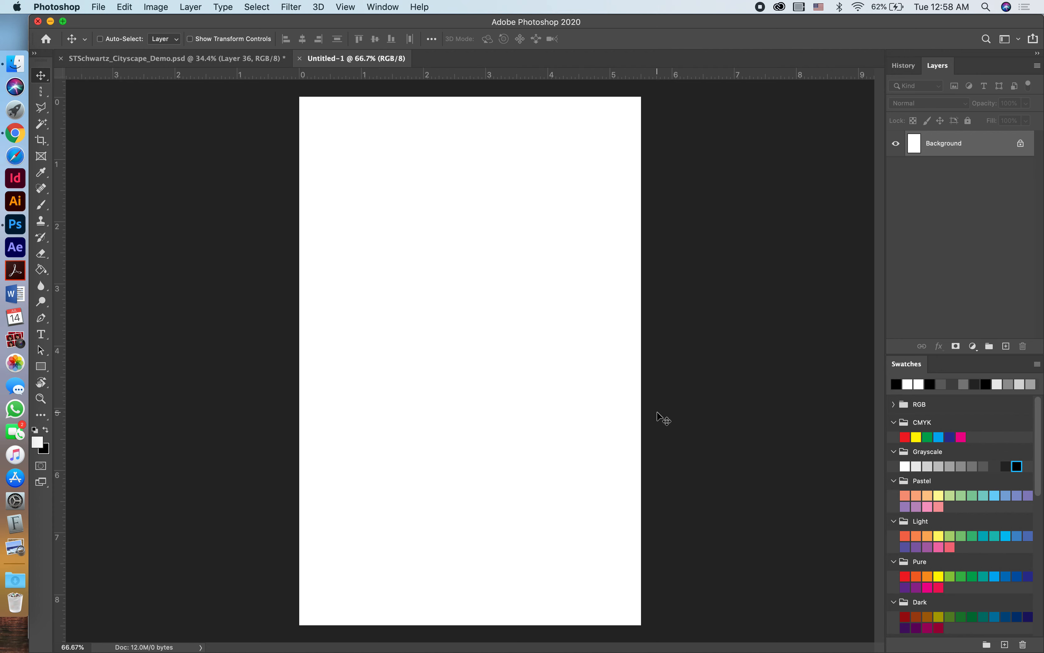
Paste the copied tree image into the new document and hide the Background layer.
{"action": "key", "text": "super+v"}
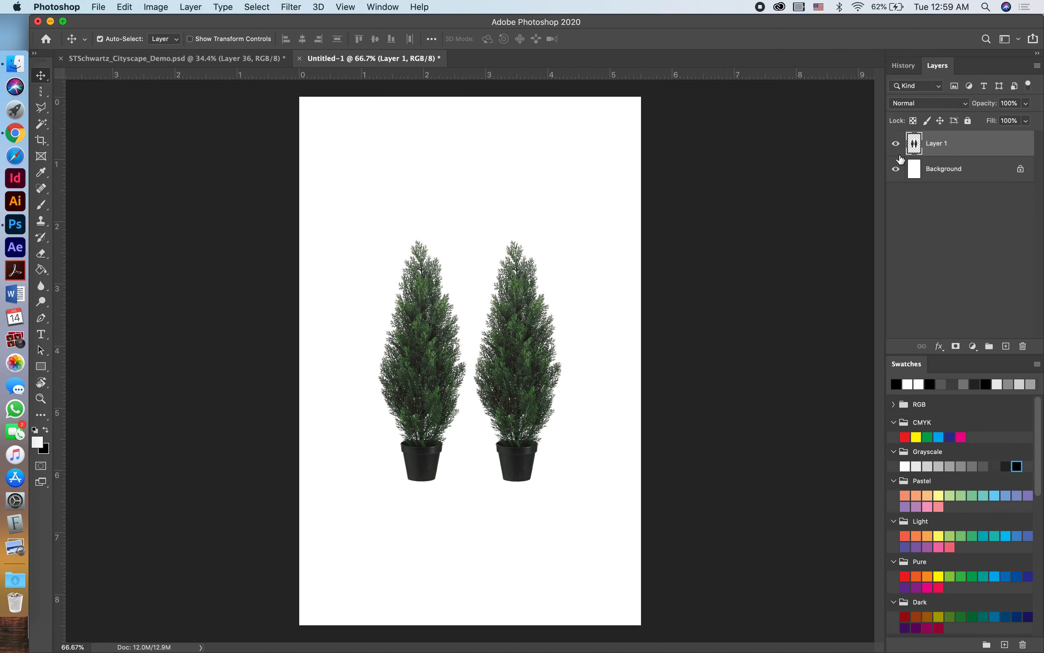
{"action": "left_click", "coordinate": [896, 169]}
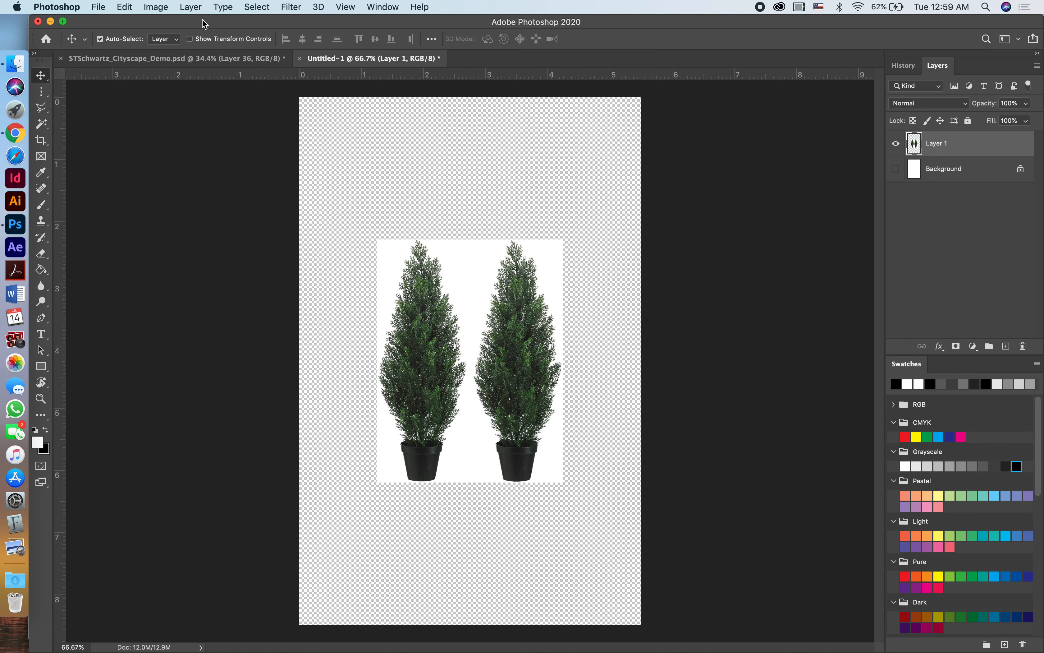
Fully desaturate the pasted tree layer with a Hue/Saturation adjustment.
{"action": "left_click", "coordinate": [159, 7]}
{"action": "mouse_move", "coordinate": [160, 39]}
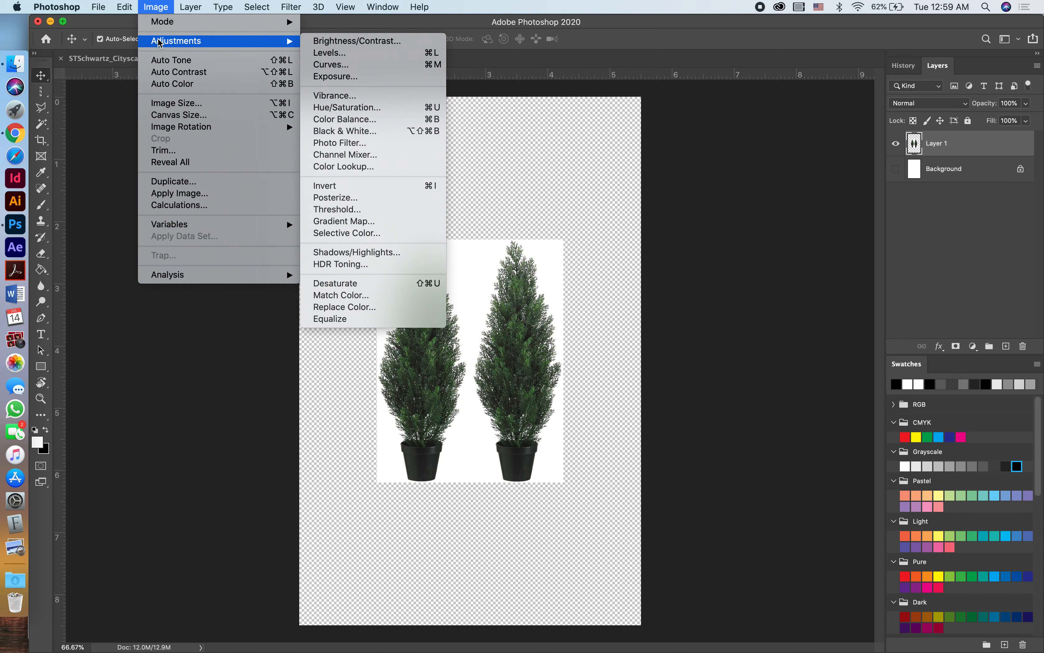
{"action": "left_click", "coordinate": [338, 111]}
{"action": "left_click_drag", "start_coordinate": [494, 304], "coordinate": [408, 301]}
{"action": "left_click", "coordinate": [633, 211]}
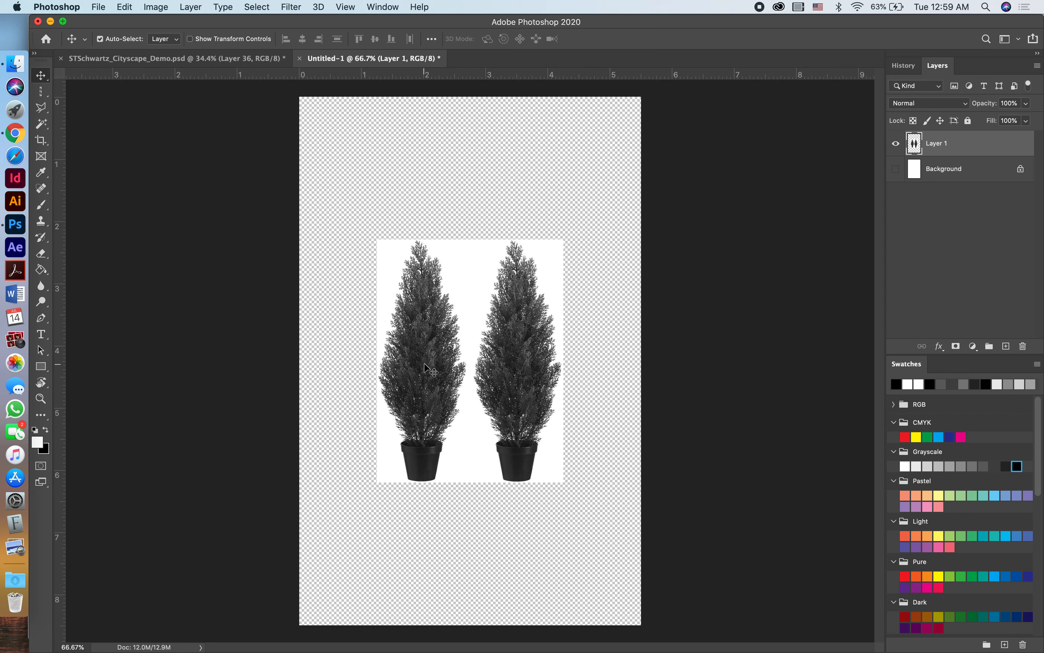
Apply a Levels adjustment to the tree layer with the black input level at 130, turning the trees into black silhouettes.
{"action": "left_click", "coordinate": [162, 11]}
{"action": "mouse_move", "coordinate": [194, 40]}
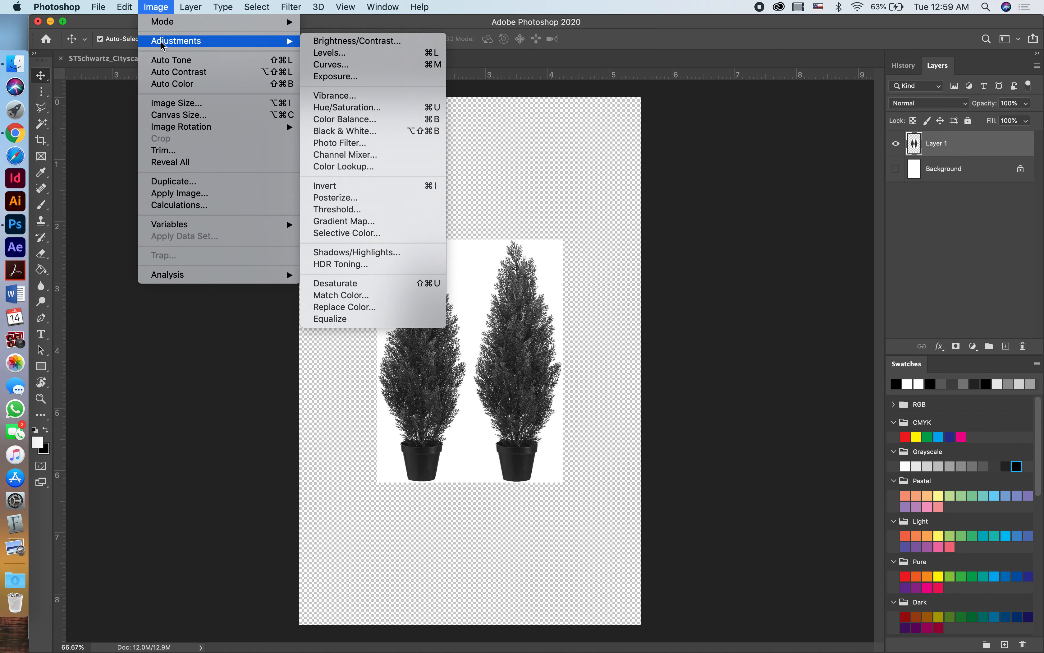
{"action": "left_click", "coordinate": [325, 53]}
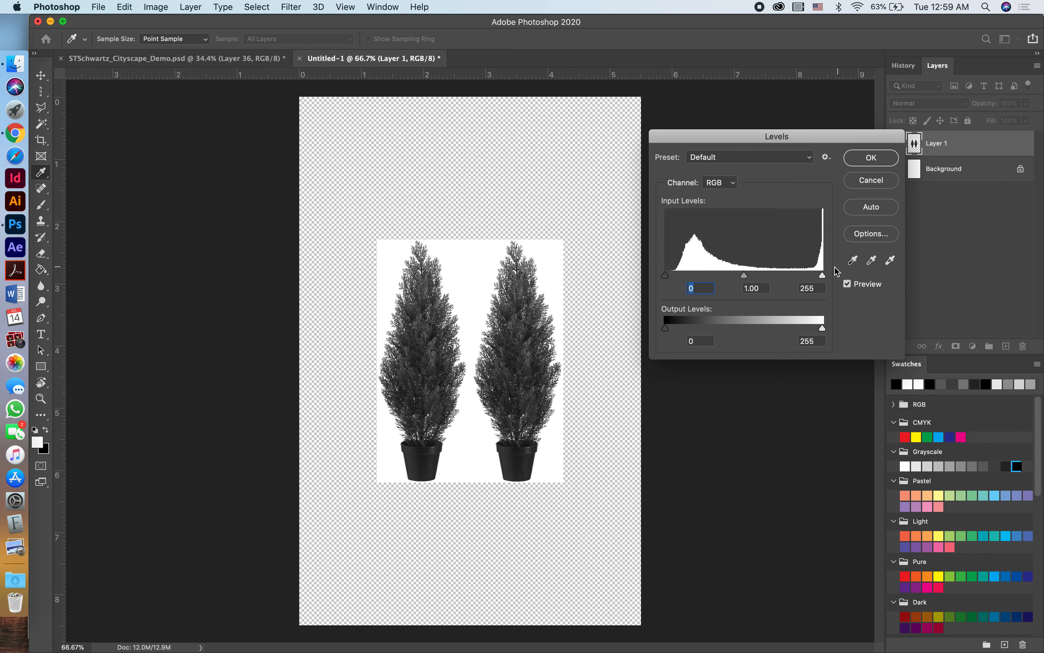
{"action": "left_click_drag", "start_coordinate": [824, 276], "coordinate": [855, 262]}
{"action": "left_click_drag", "start_coordinate": [665, 276], "coordinate": [841, 280]}
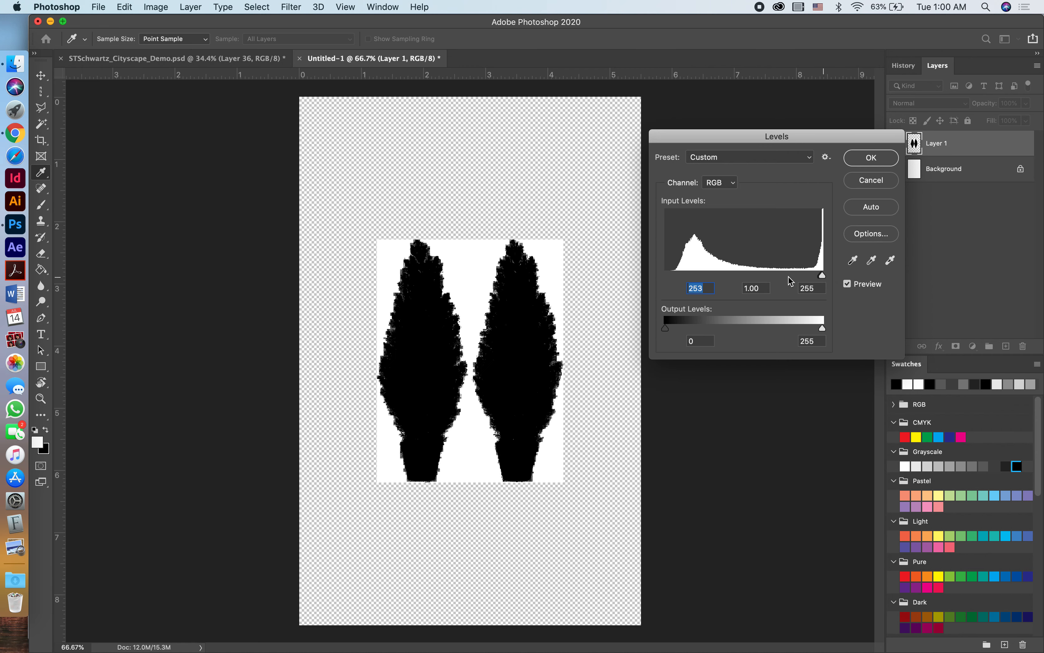
{"action": "key", "text": "Tab"}
{"action": "key", "text": "Tab"}
{"action": "left_click", "coordinate": [822, 276]}
{"action": "left_click_drag", "start_coordinate": [822, 276], "coordinate": [747, 281]}
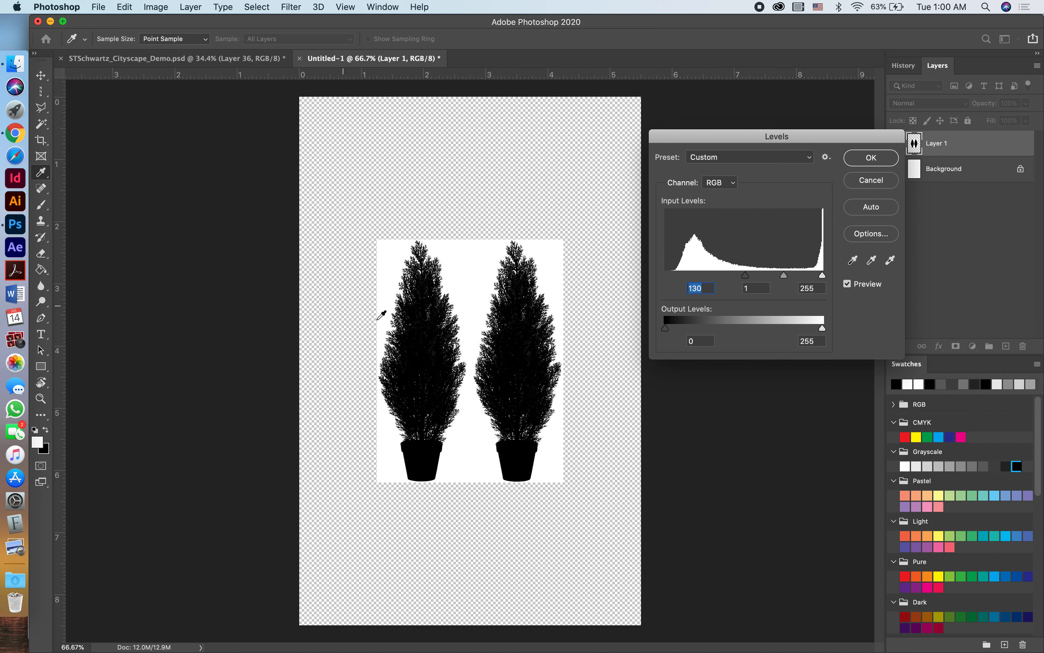
{"action": "left_click", "coordinate": [860, 162]}
{"action": "key", "text": "v"}
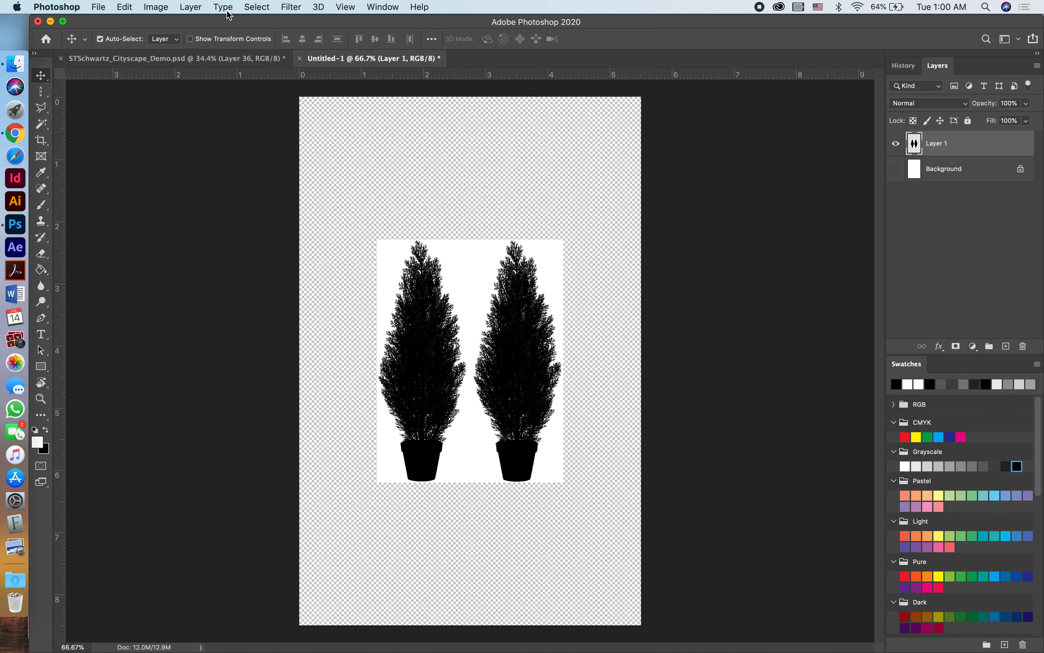
Select the white area around the trees with Color Range, delete it and clear the selection.
{"action": "left_click", "coordinate": [255, 8]}
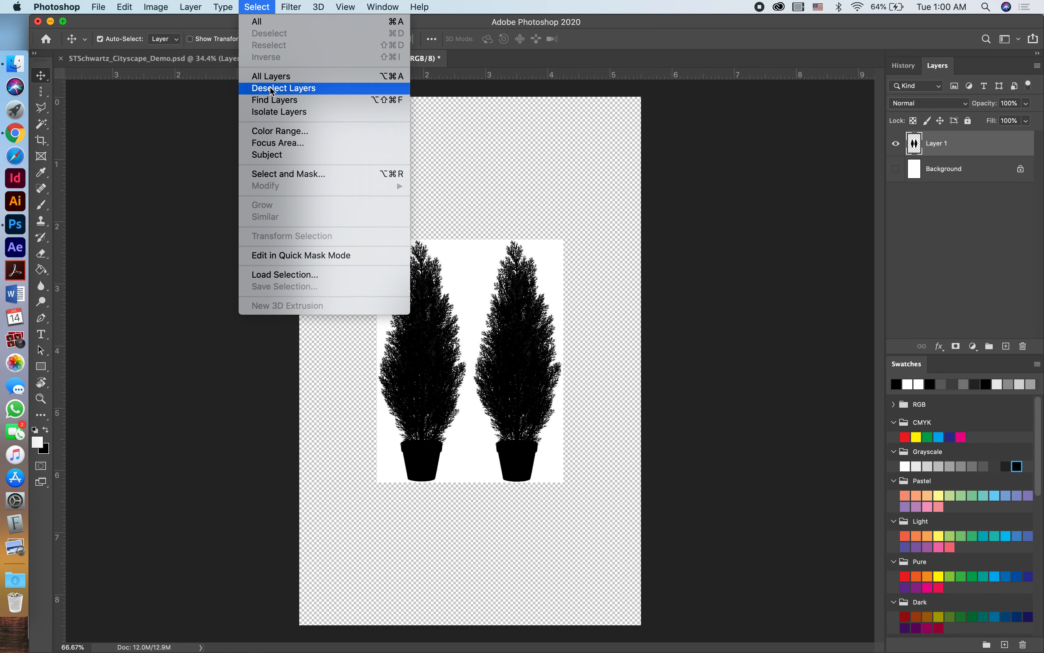
{"action": "left_click", "coordinate": [273, 131]}
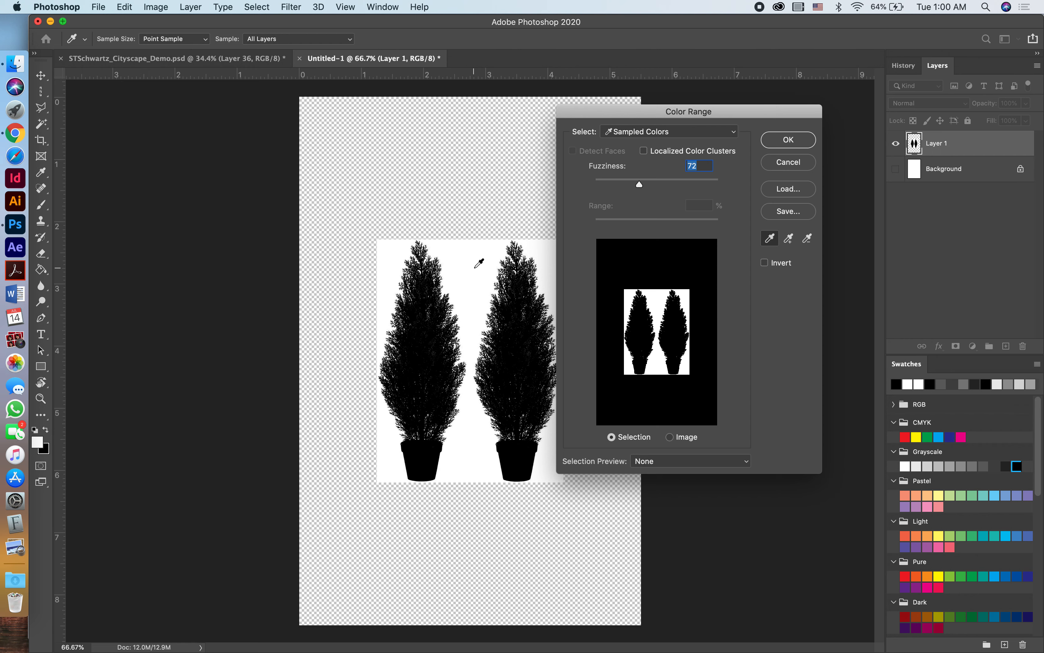
{"action": "left_click", "coordinate": [475, 267]}
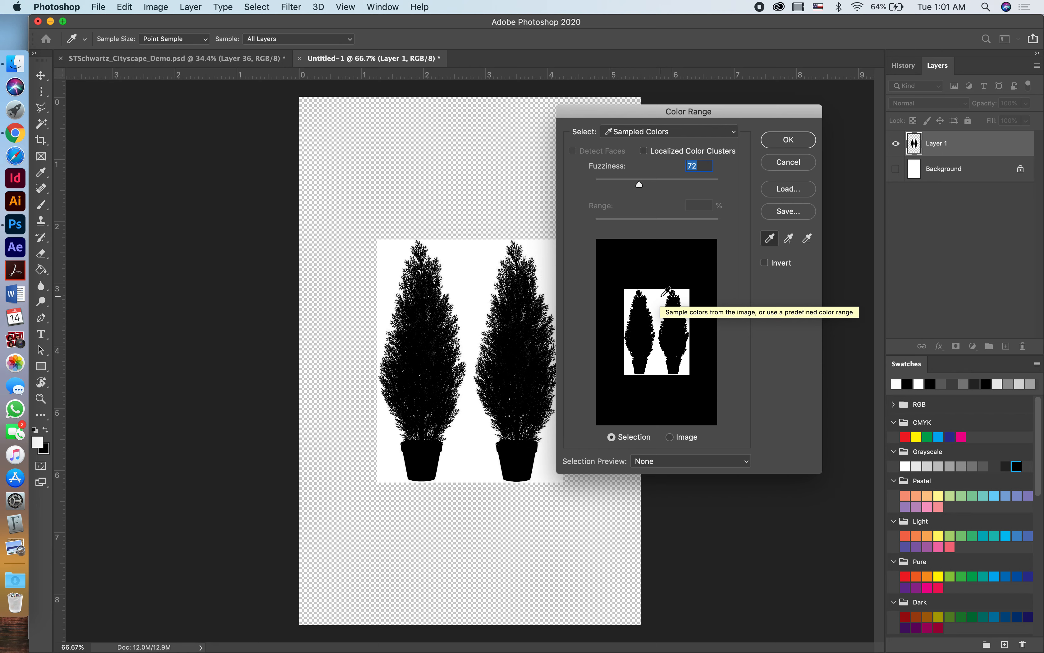
{"action": "left_click", "coordinate": [788, 140]}
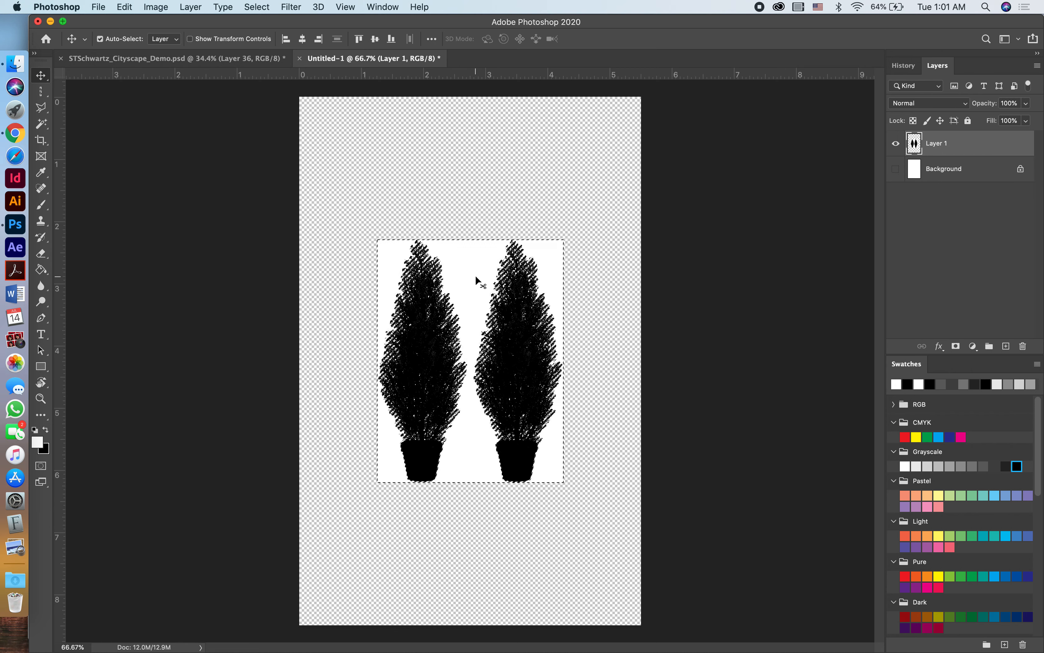
{"action": "key", "text": "Delete"}
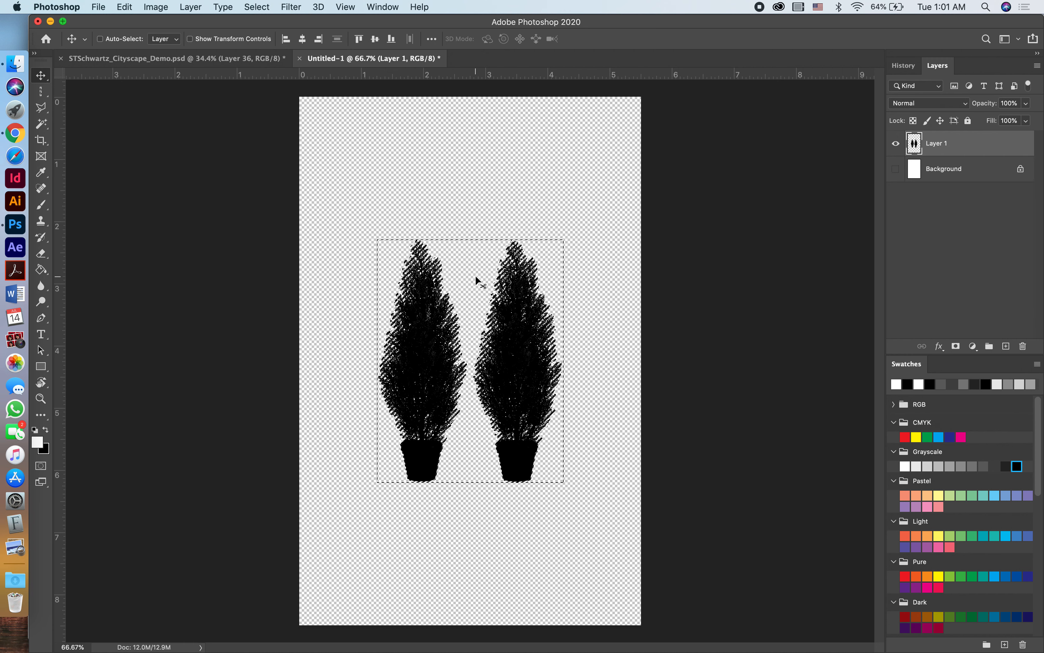
{"action": "key", "text": "super+d"}
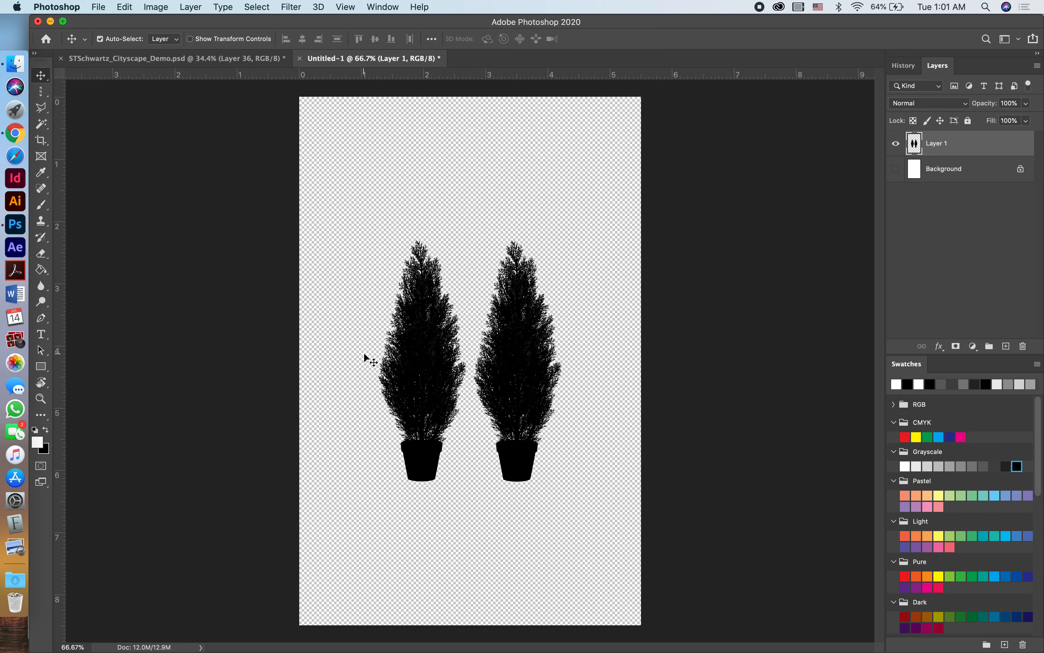
Outline the right-hand tree and its pot with a Polygonal Lasso selection.
{"action": "left_click", "coordinate": [41, 107]}
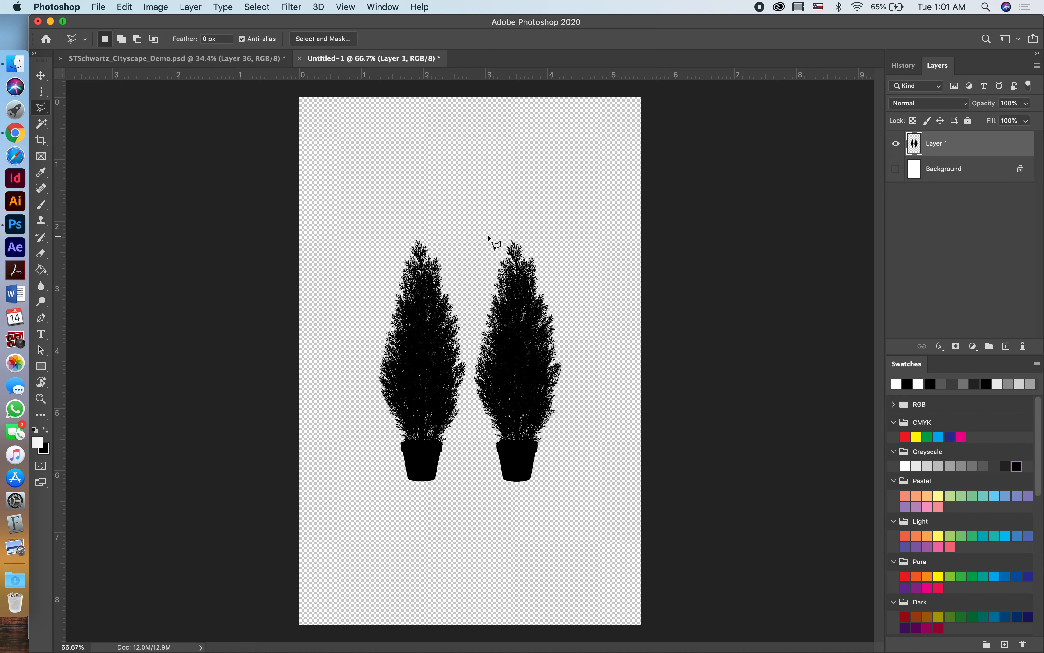
{"action": "left_click", "coordinate": [477, 231]}
{"action": "left_click", "coordinate": [466, 444]}
{"action": "left_click", "coordinate": [473, 489]}
{"action": "left_click", "coordinate": [551, 520]}
{"action": "left_click", "coordinate": [608, 386]}
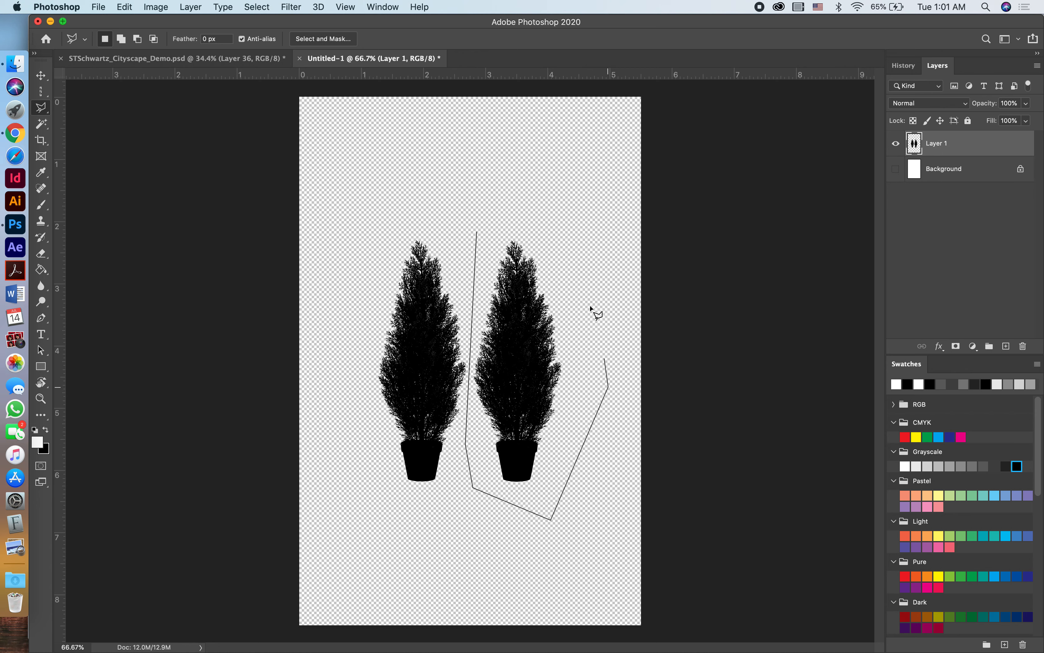
{"action": "left_click", "coordinate": [561, 230]}
{"action": "left_click", "coordinate": [478, 233]}
Switch to the cityscape document and paste the copied tree onto a new layer directly above Layer 27.
{"action": "left_click", "coordinate": [240, 58]}
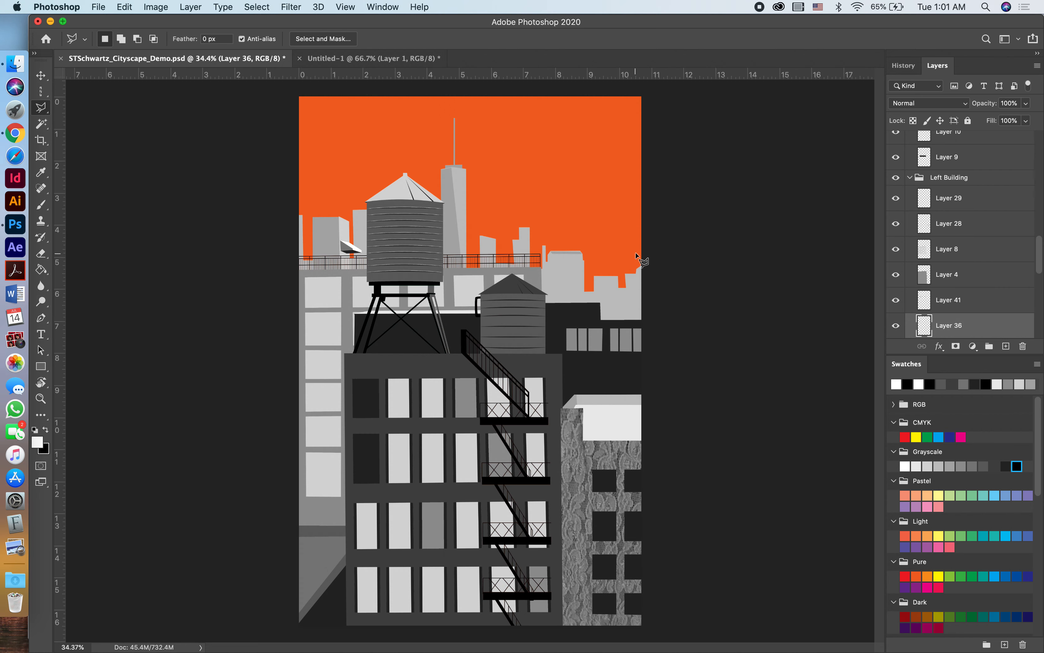
{"action": "scroll", "coordinate": [991, 286], "scroll_direction": "up", "scroll_amount": 5}
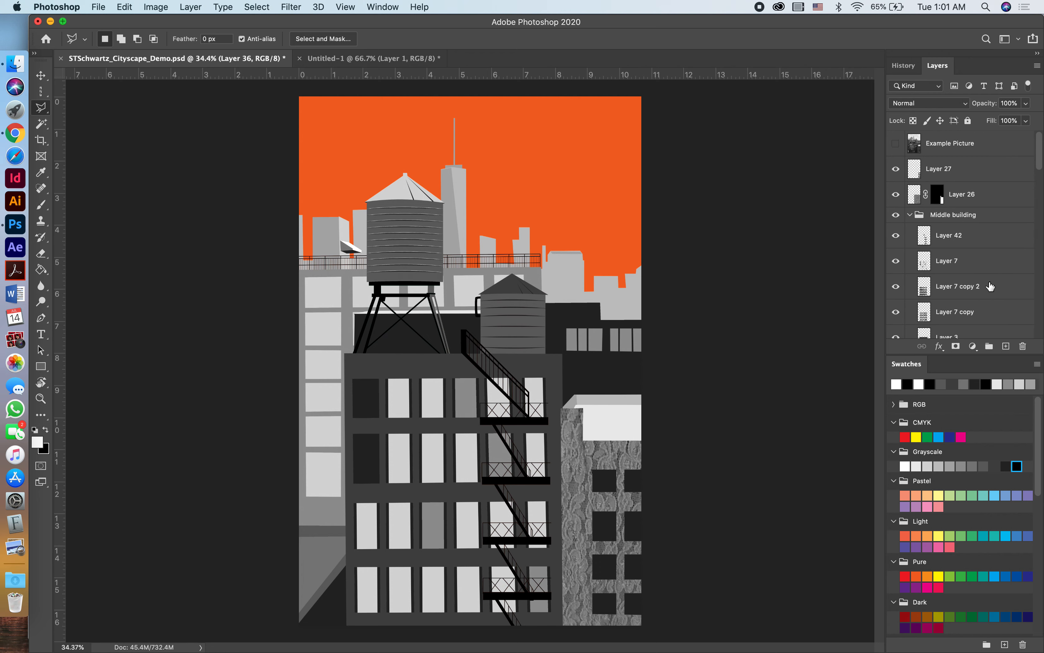
{"action": "left_click", "coordinate": [952, 173]}
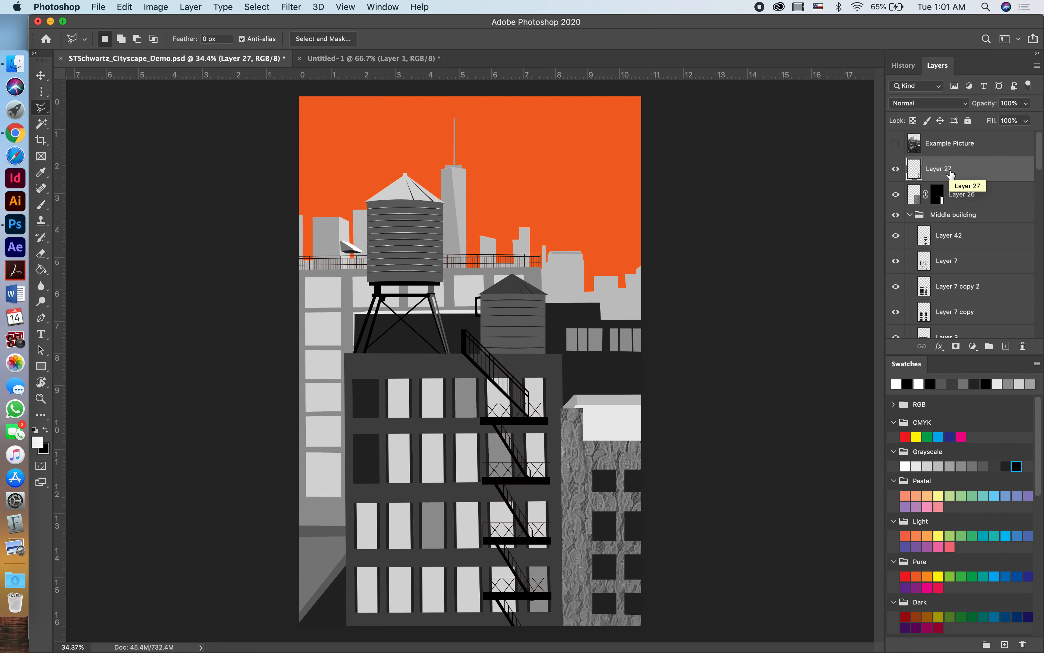
{"action": "key", "text": "v"}
{"action": "left_click", "coordinate": [504, 259]}
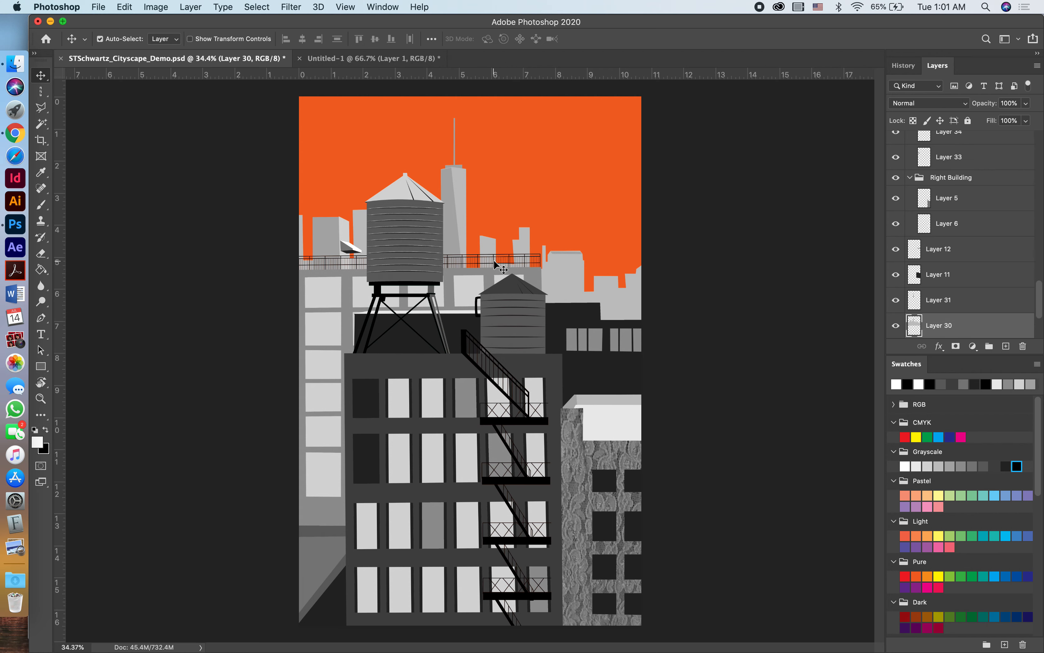
{"action": "scroll", "coordinate": [928, 298], "scroll_direction": "down", "scroll_amount": 3}
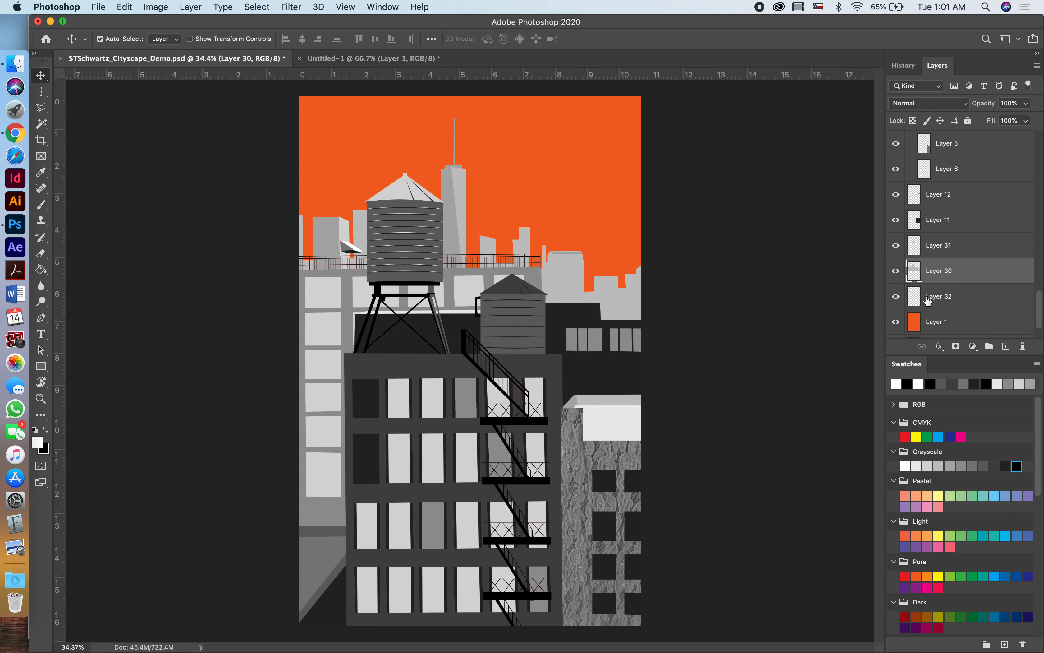
{"action": "scroll", "coordinate": [928, 300], "scroll_direction": "up", "scroll_amount": 5}
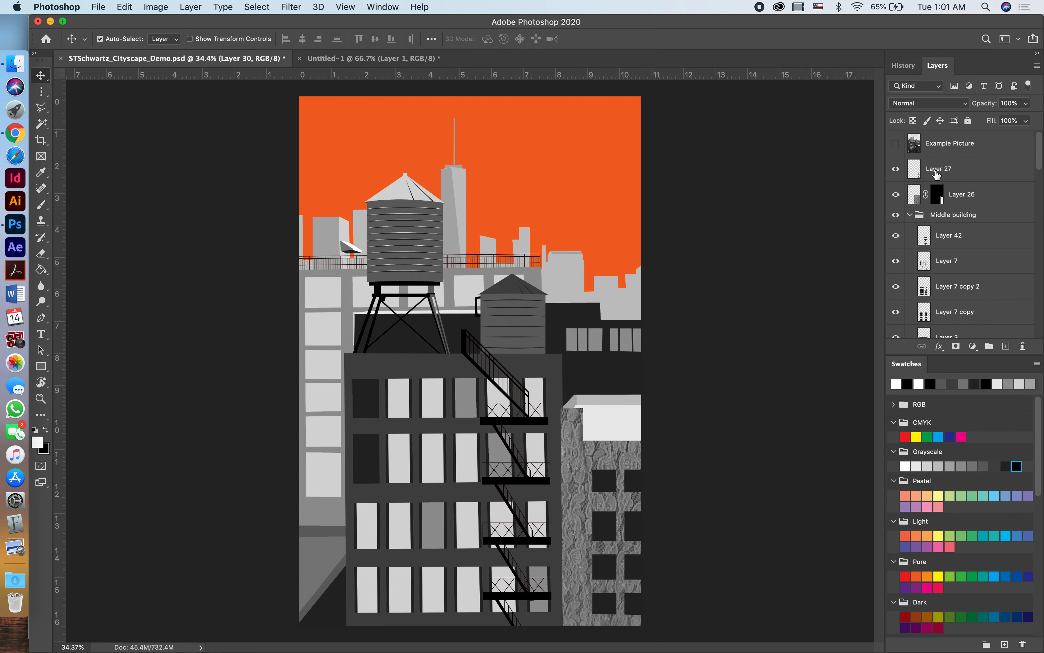
{"action": "left_click", "coordinate": [936, 173]}
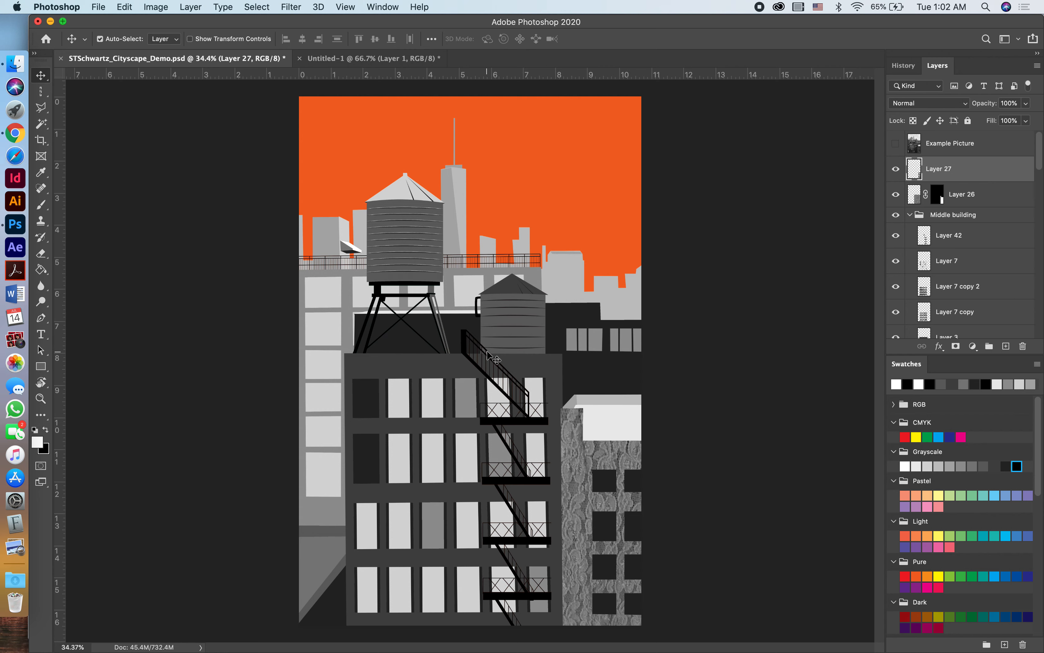
{"action": "key", "text": "super+v"}
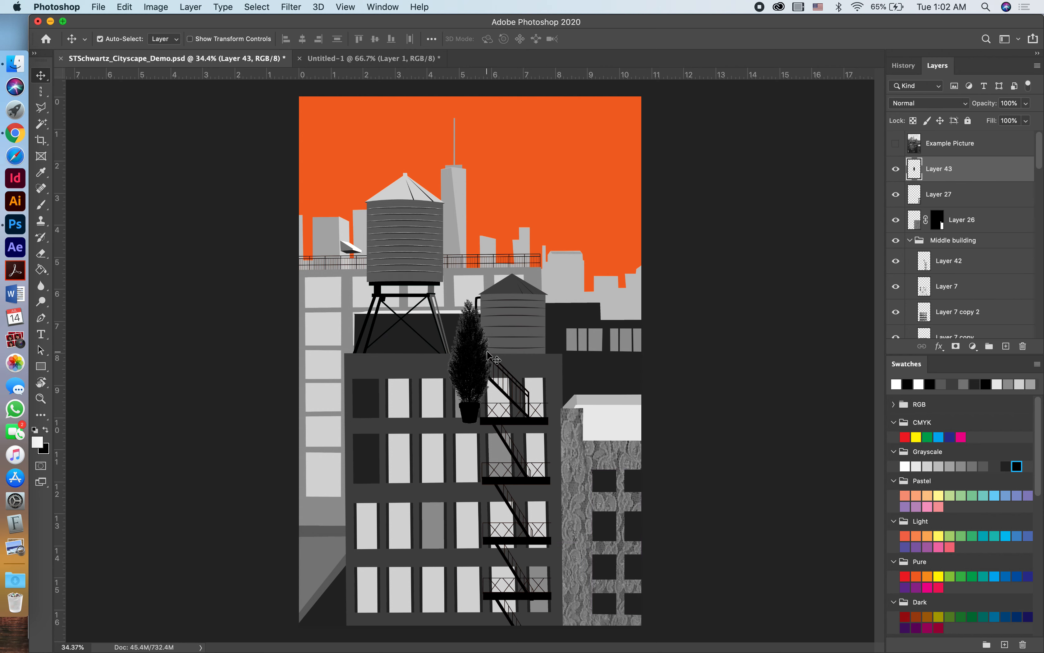
Position the pasted tree on the rooftop edge behind the small water tower and scale it proportionally to about 40%.
{"action": "left_click_drag", "start_coordinate": [470, 358], "coordinate": [498, 204]}
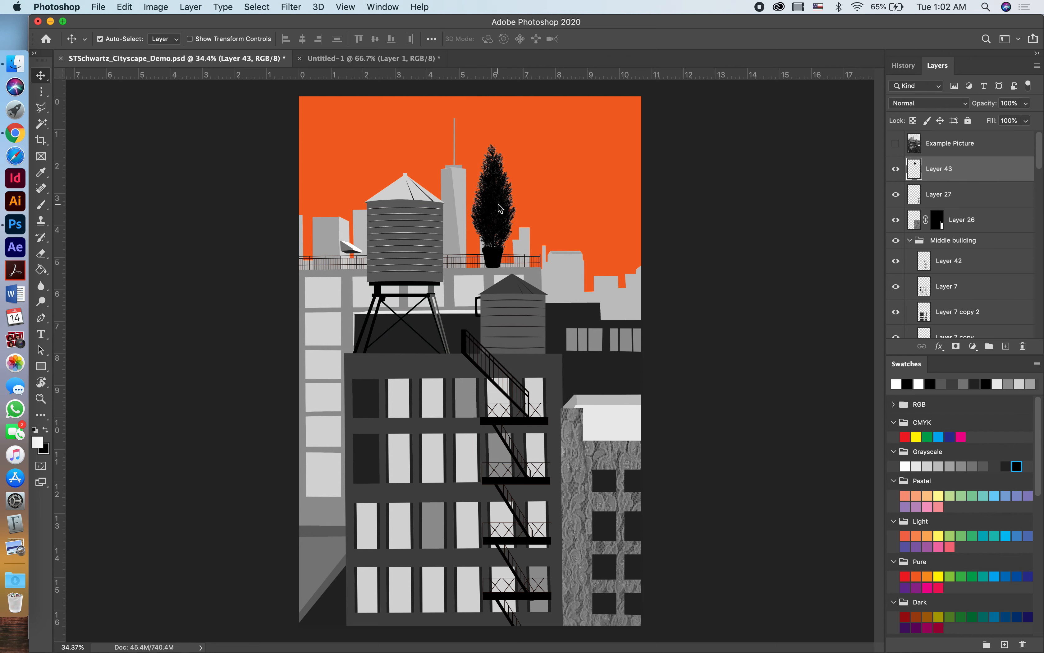
{"action": "key", "text": "super+t"}
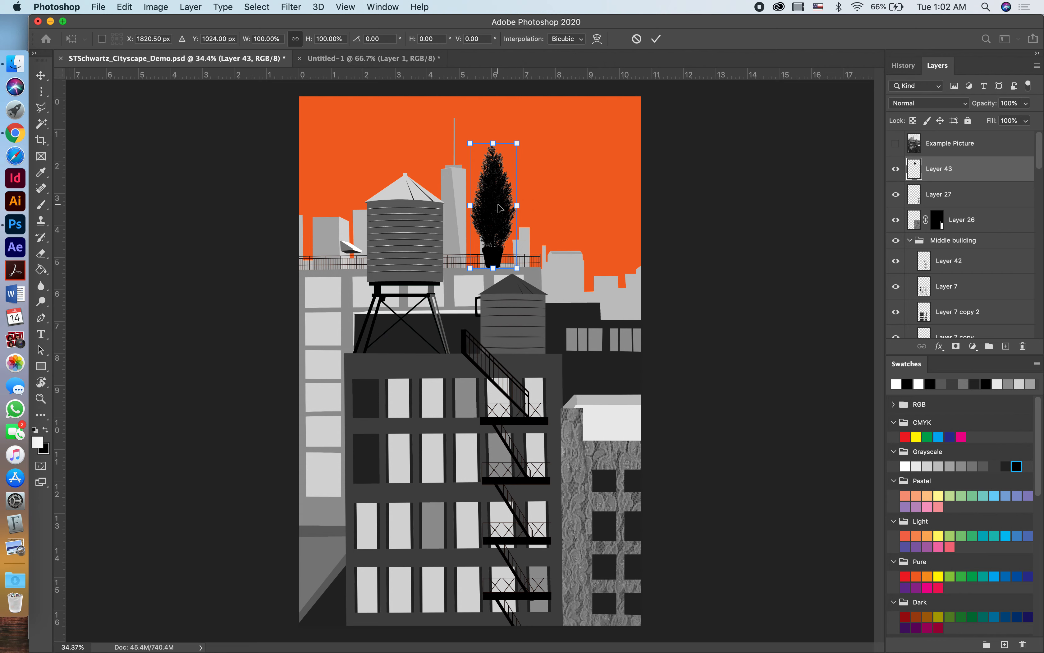
{"action": "scroll", "coordinate": [516, 185], "scroll_direction": "up", "scroll_amount": 5}
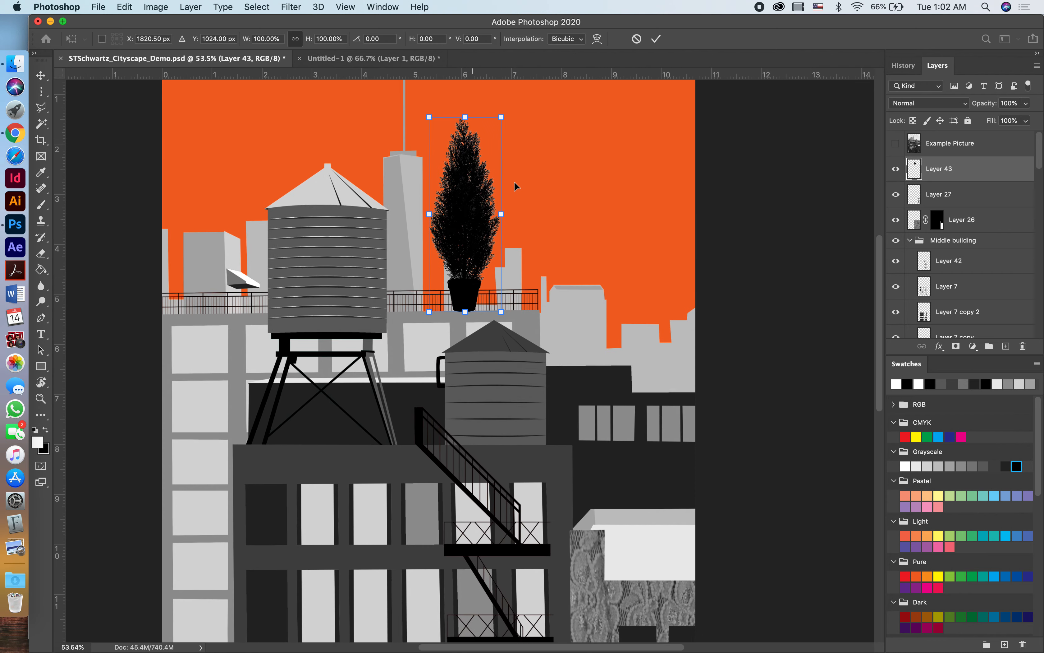
{"action": "left_click_drag", "start_coordinate": [502, 139], "coordinate": [493, 283]}
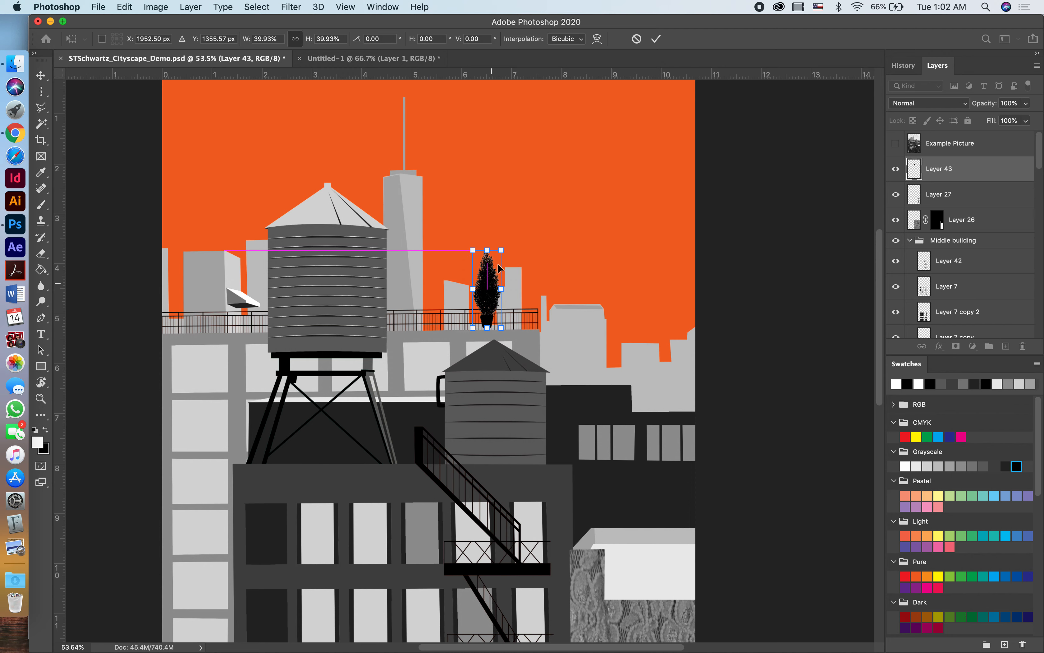
{"action": "left_click", "coordinate": [657, 39]}
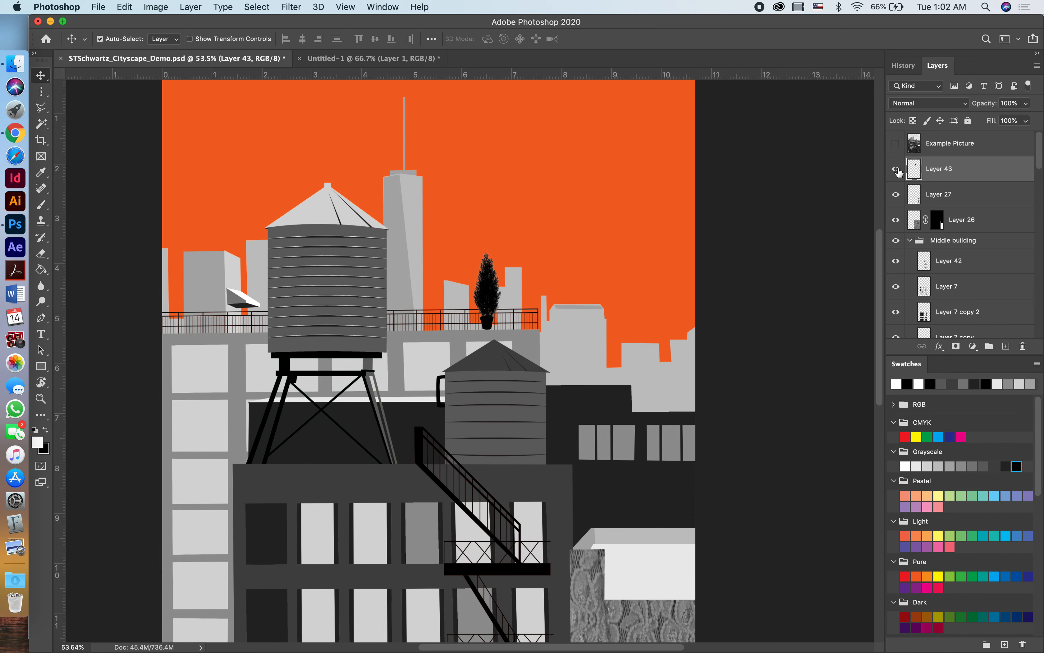
Move the tree layer down the layer stack into the Left Building group, between Layer 28 and Layer 8.
{"action": "left_click_drag", "start_coordinate": [959, 169], "coordinate": [966, 298]}
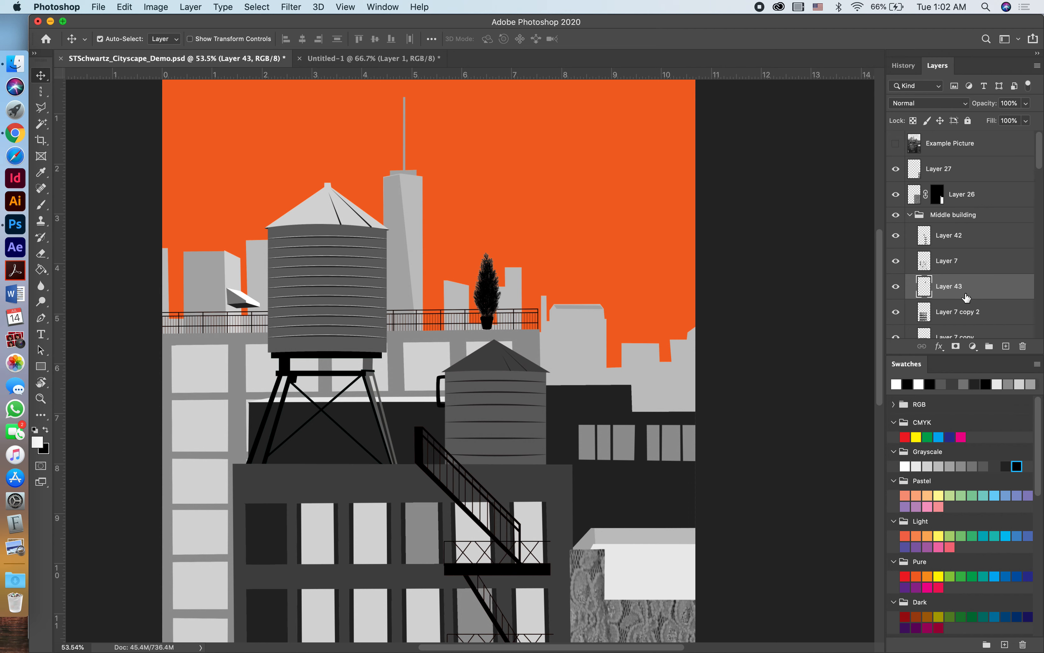
{"action": "scroll", "coordinate": [967, 298], "scroll_direction": "down", "scroll_amount": 5}
{"action": "left_click_drag", "start_coordinate": [956, 163], "coordinate": [959, 297]}
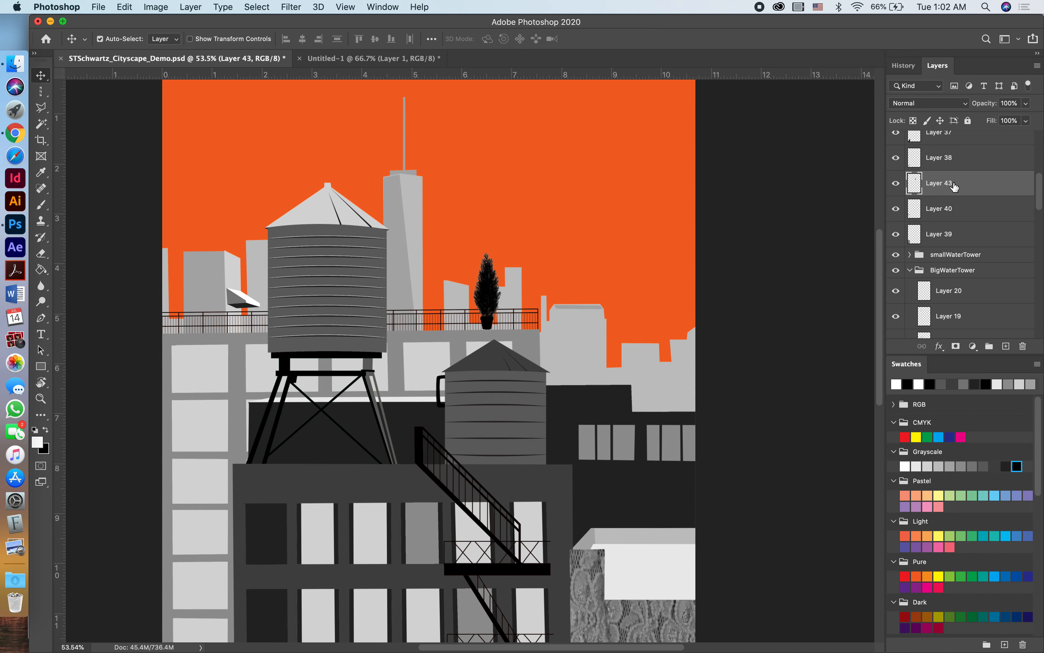
{"action": "left_click_drag", "start_coordinate": [975, 183], "coordinate": [977, 303]}
{"action": "scroll", "coordinate": [976, 307], "scroll_direction": "down", "scroll_amount": 2}
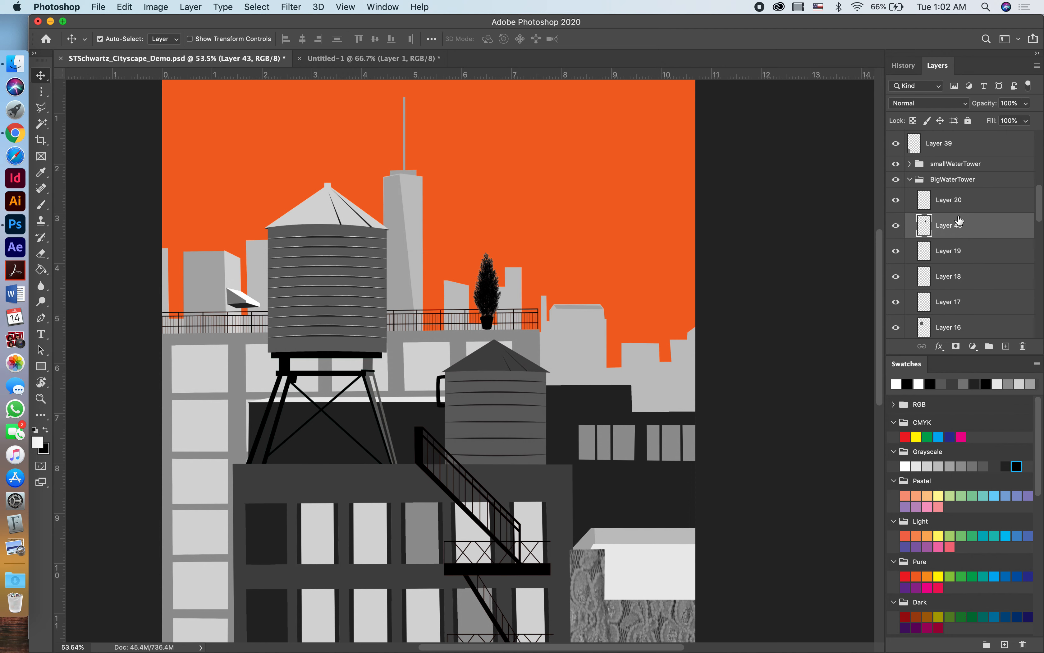
{"action": "left_click_drag", "start_coordinate": [959, 224], "coordinate": [963, 297]}
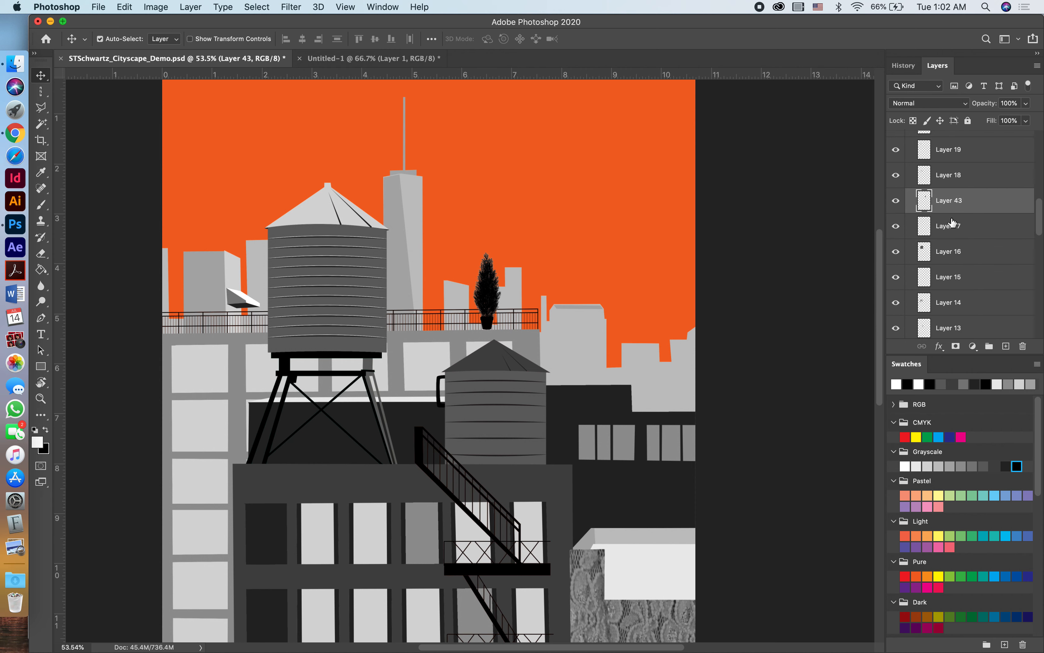
{"action": "left_click_drag", "start_coordinate": [955, 199], "coordinate": [956, 302]}
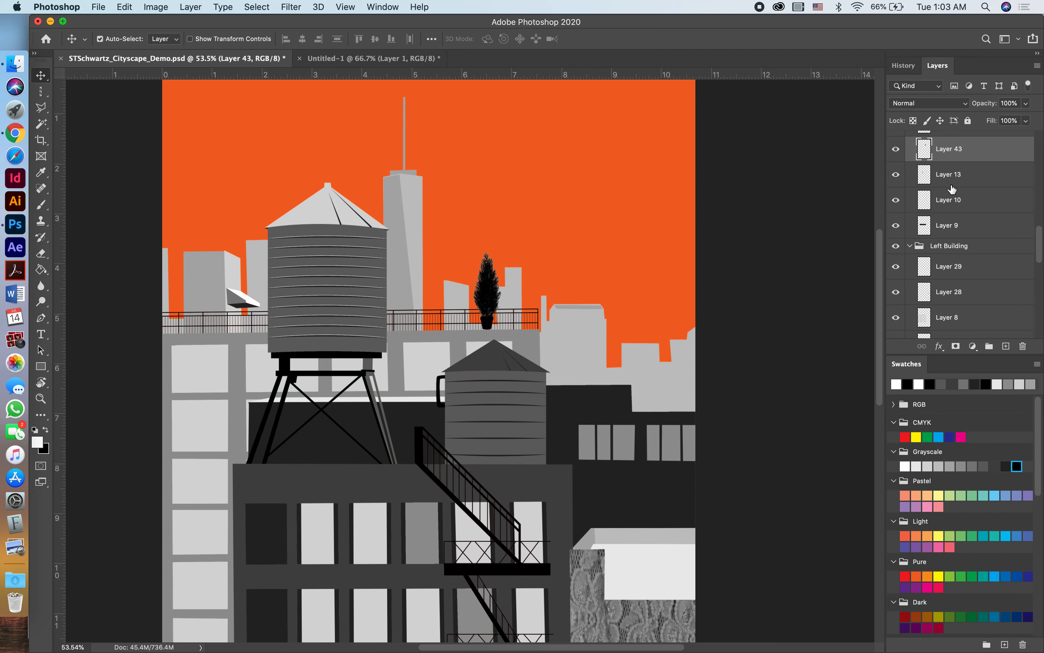
{"action": "left_click_drag", "start_coordinate": [952, 140], "coordinate": [955, 304]}
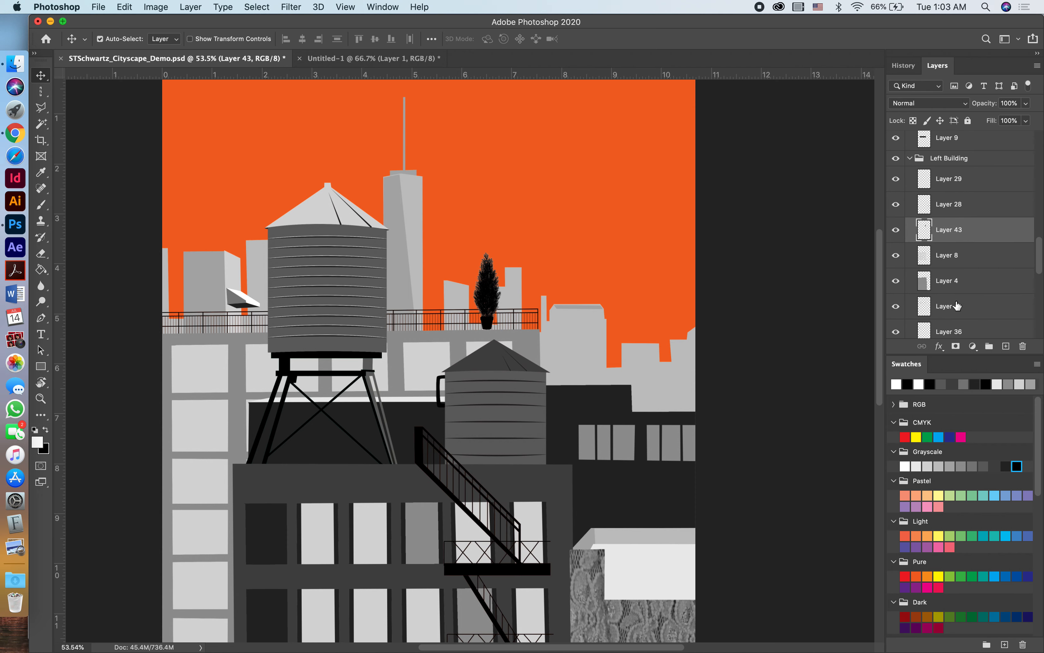
Reorder the tree layer within the Left Building group so it sits between Layer 41 and Layer 36.
{"action": "left_click_drag", "start_coordinate": [951, 233], "coordinate": [958, 315]}
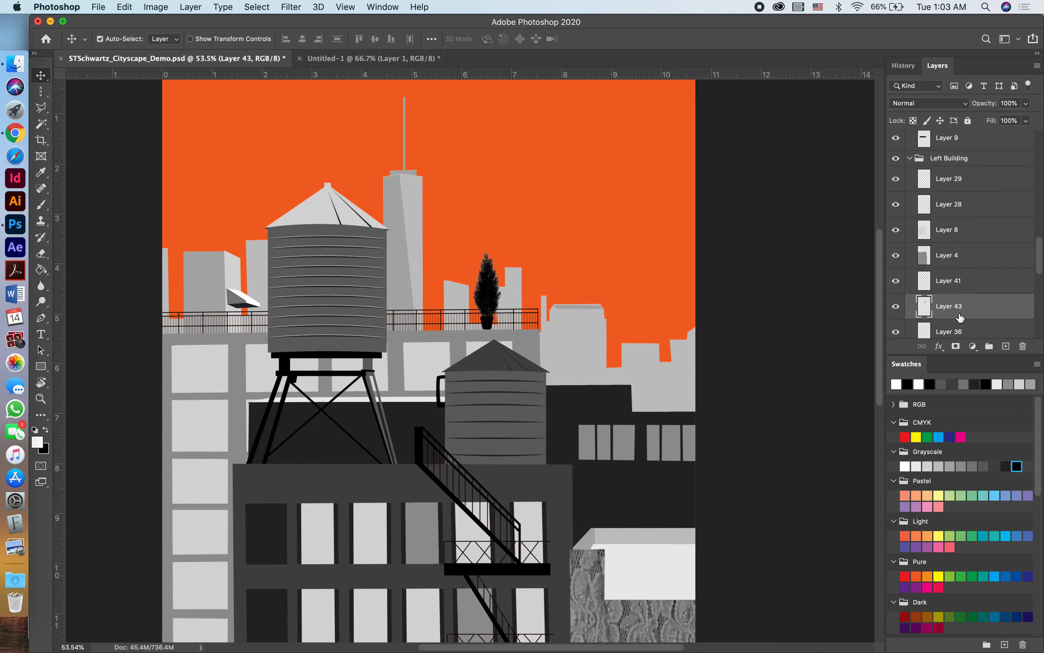
{"action": "left_click_drag", "start_coordinate": [951, 235], "coordinate": [953, 315]}
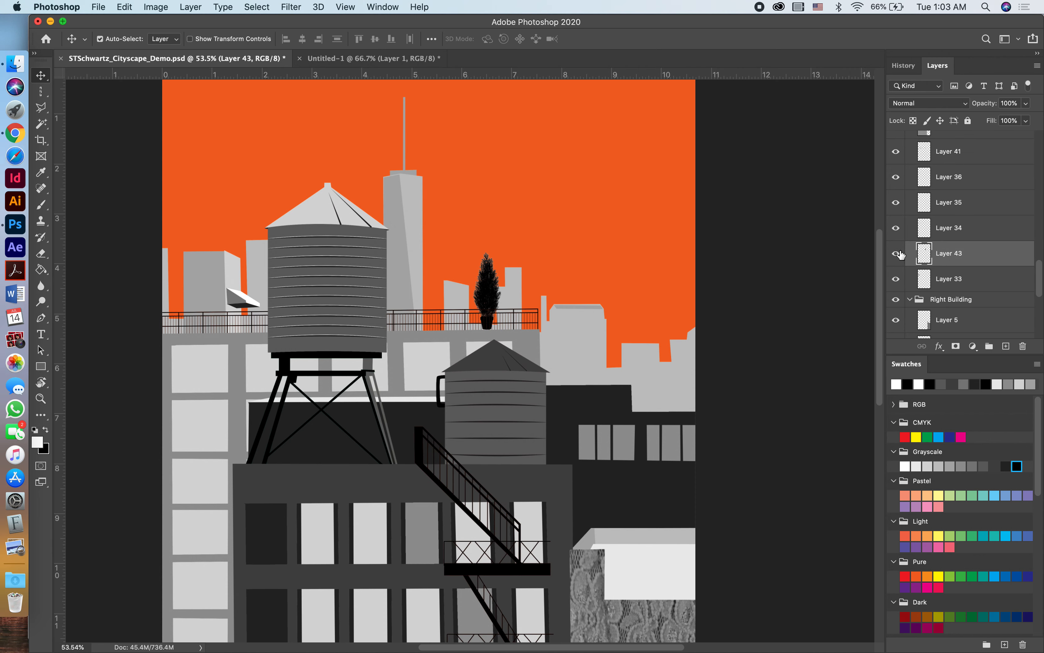
{"action": "left_click", "coordinate": [530, 344]}
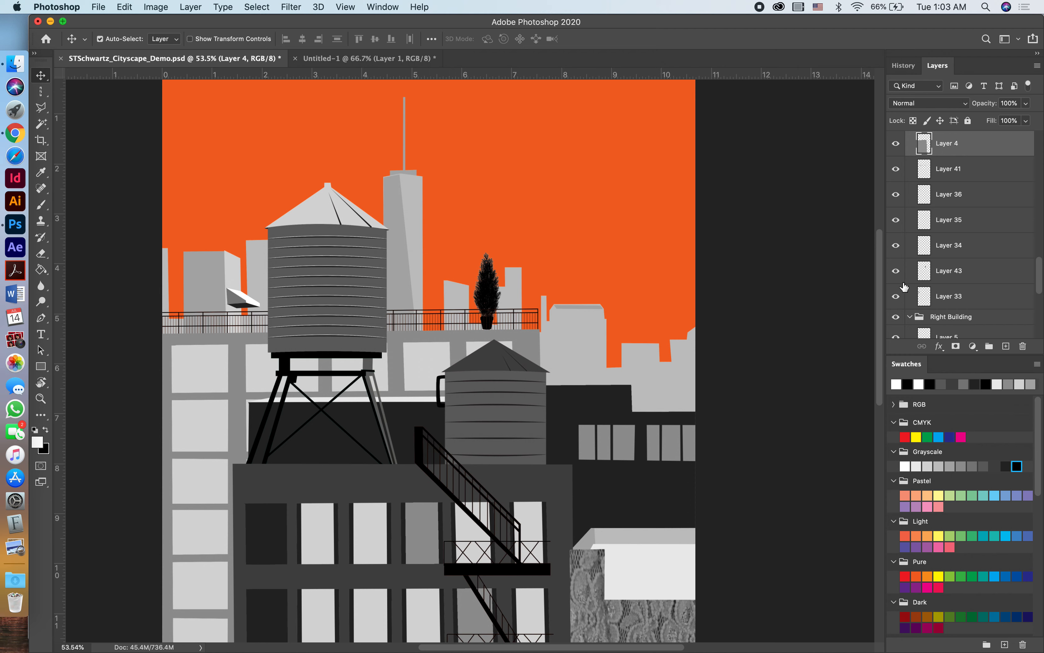
{"action": "scroll", "coordinate": [994, 232], "scroll_direction": "up", "scroll_amount": 5}
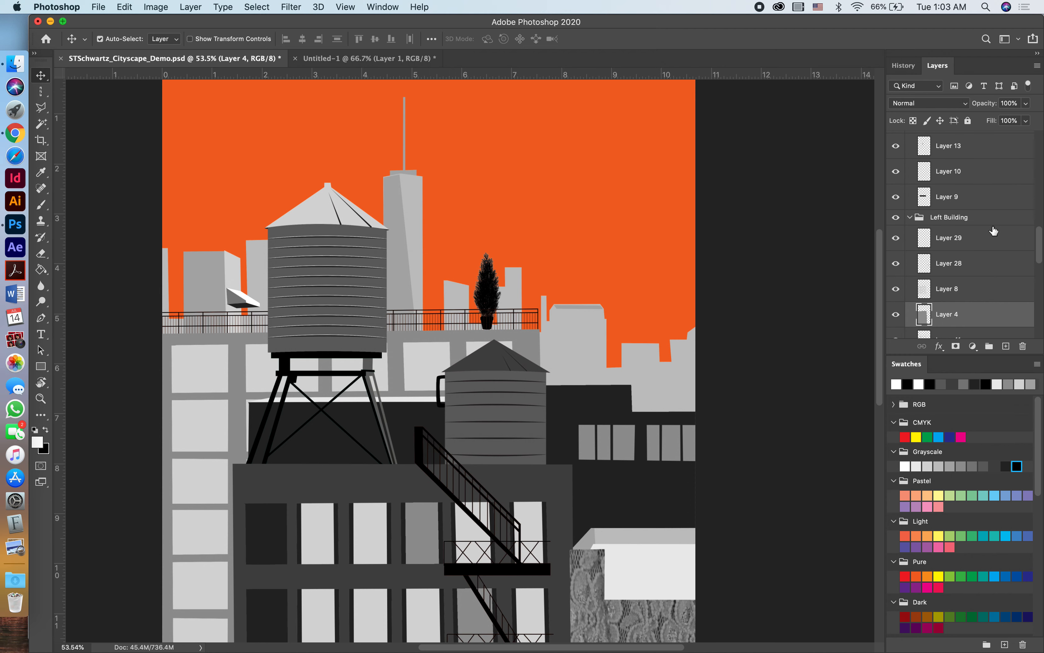
{"action": "scroll", "coordinate": [994, 231], "scroll_direction": "up", "scroll_amount": 2}
{"action": "scroll", "coordinate": [994, 227], "scroll_direction": "up", "scroll_amount": 3}
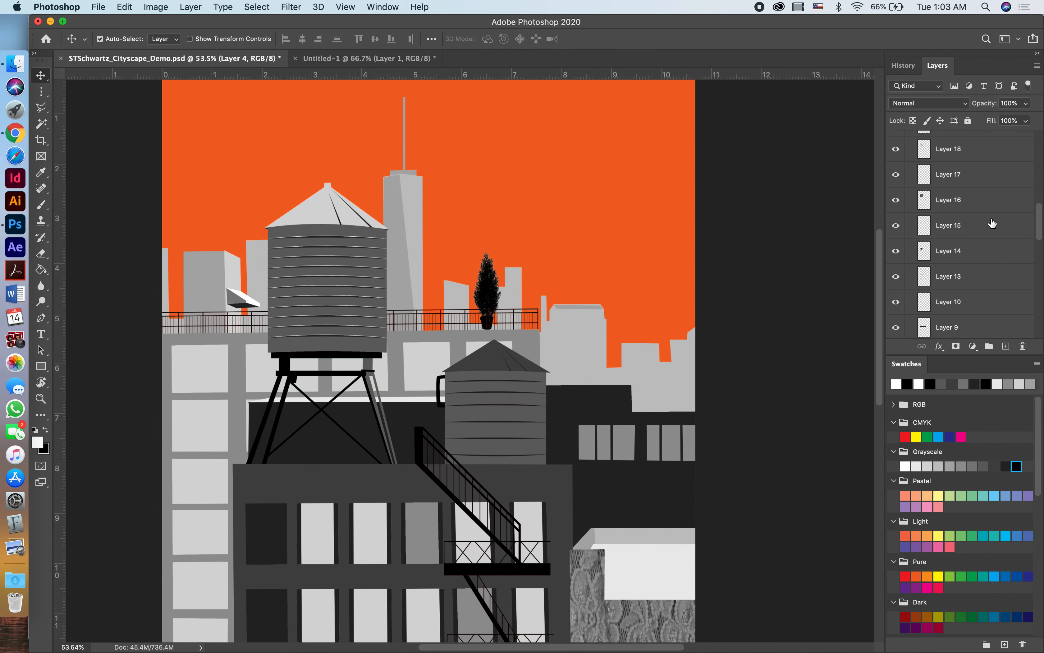
{"action": "left_click", "coordinate": [492, 298]}
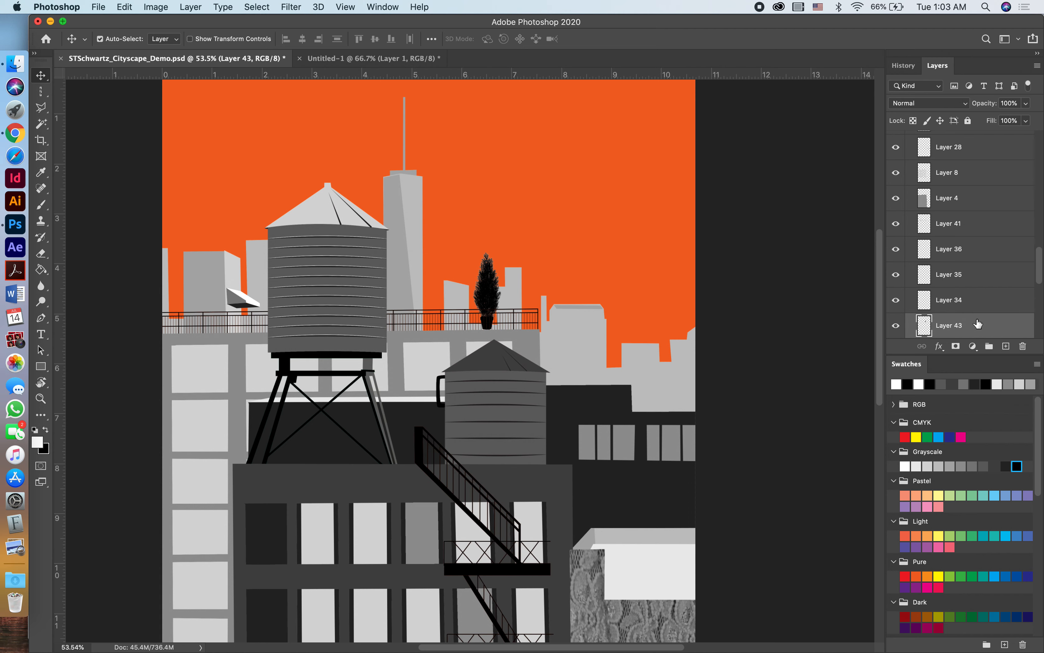
{"action": "left_click_drag", "start_coordinate": [977, 324], "coordinate": [974, 245]}
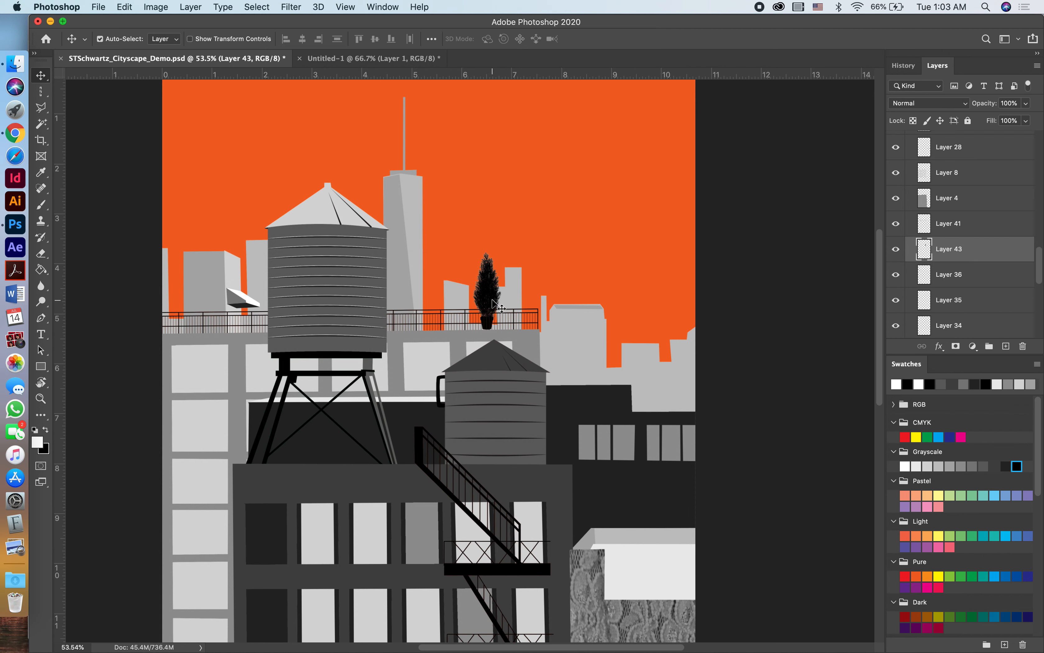
Return to the tree silhouette document, clear the lasso selection and select the whole canvas.
{"action": "left_click", "coordinate": [397, 57]}
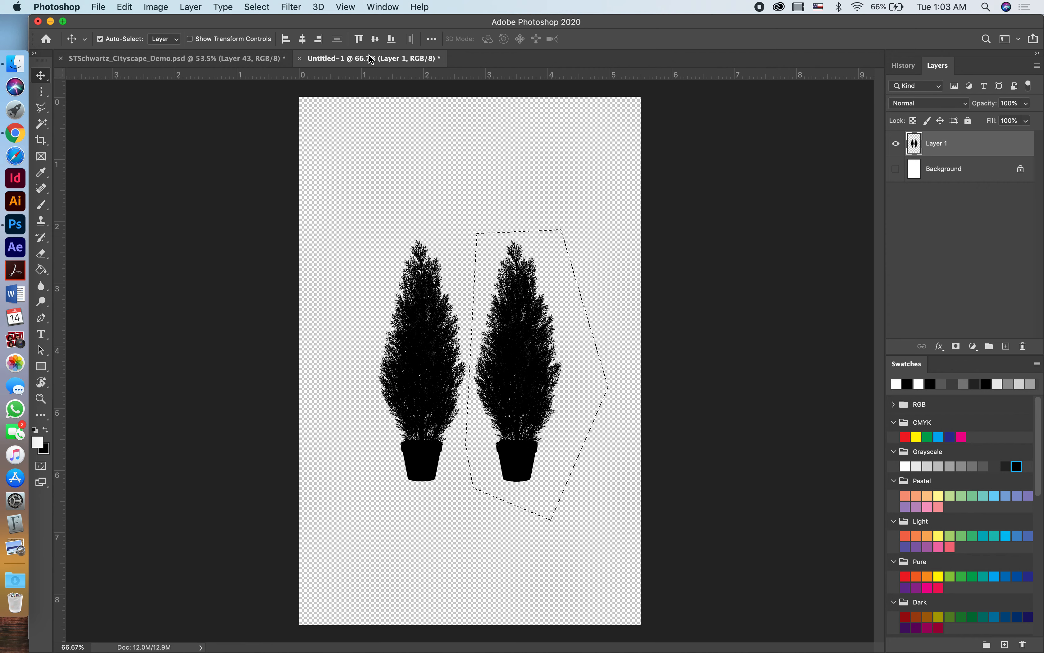
{"action": "left_click", "coordinate": [465, 210]}
{"action": "key", "text": "super+d"}
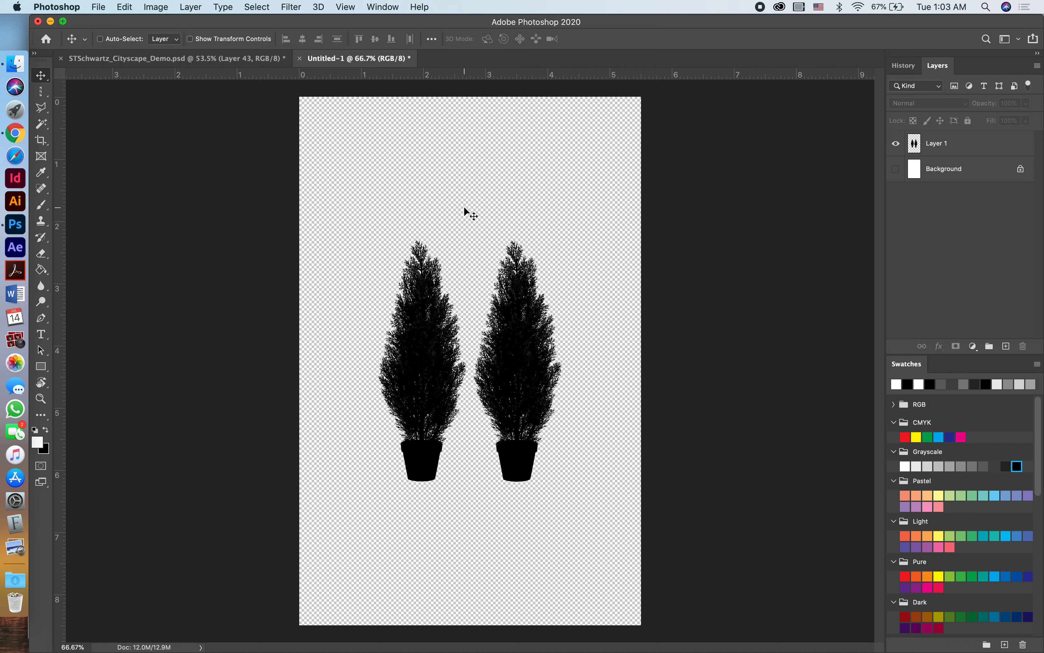
{"action": "key", "text": "super+a"}
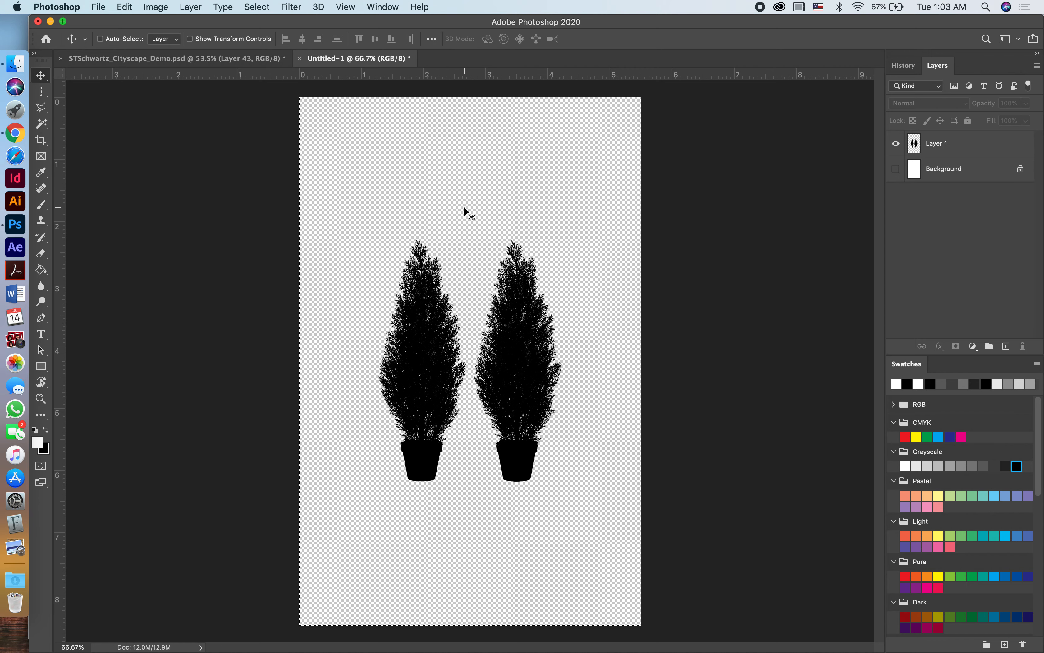
Try to paste the trees into the cityscape above Layer 27 and reposition them, then undo the move and paste.
{"action": "left_click", "coordinate": [185, 58]}
{"action": "scroll", "coordinate": [971, 202], "scroll_direction": "up", "scroll_amount": 5}
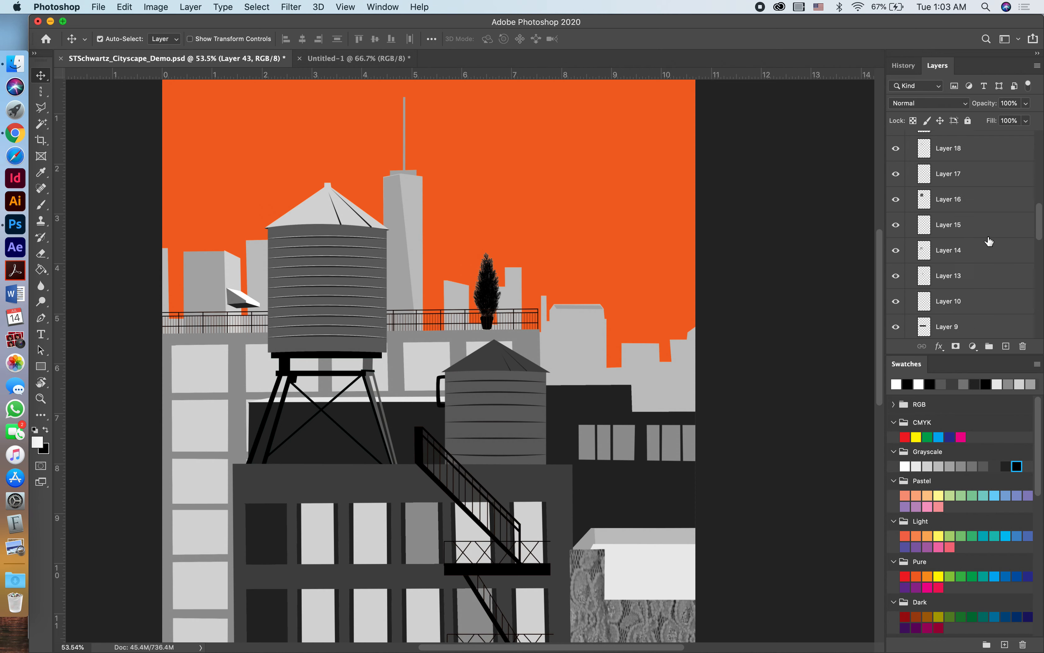
{"action": "left_click", "coordinate": [955, 170]}
{"action": "key", "text": "super+v"}
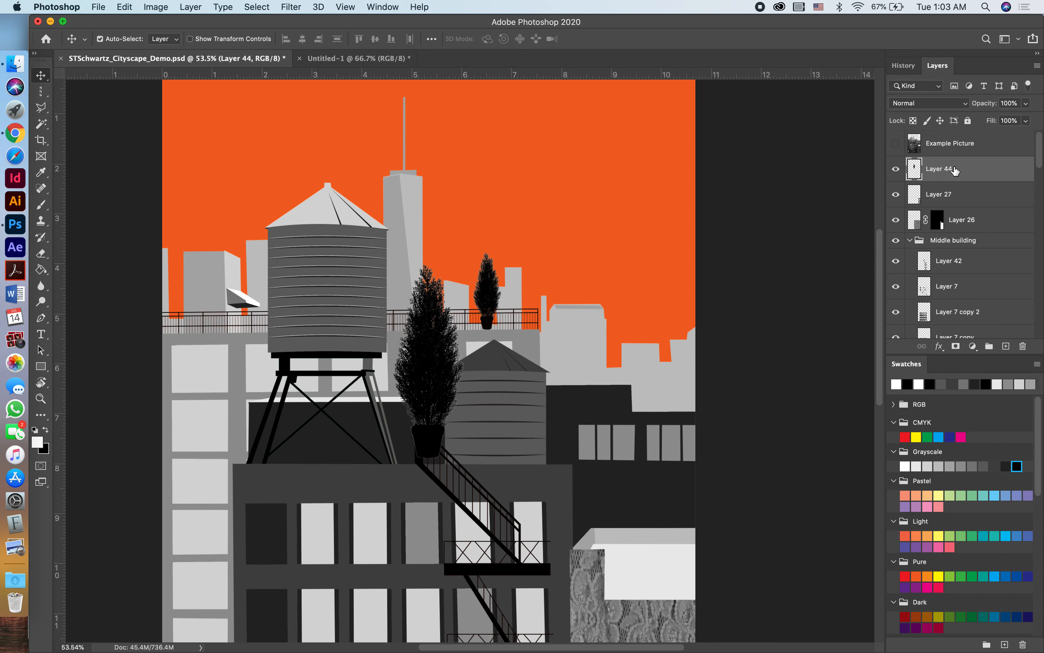
{"action": "left_click_drag", "start_coordinate": [424, 375], "coordinate": [544, 345]}
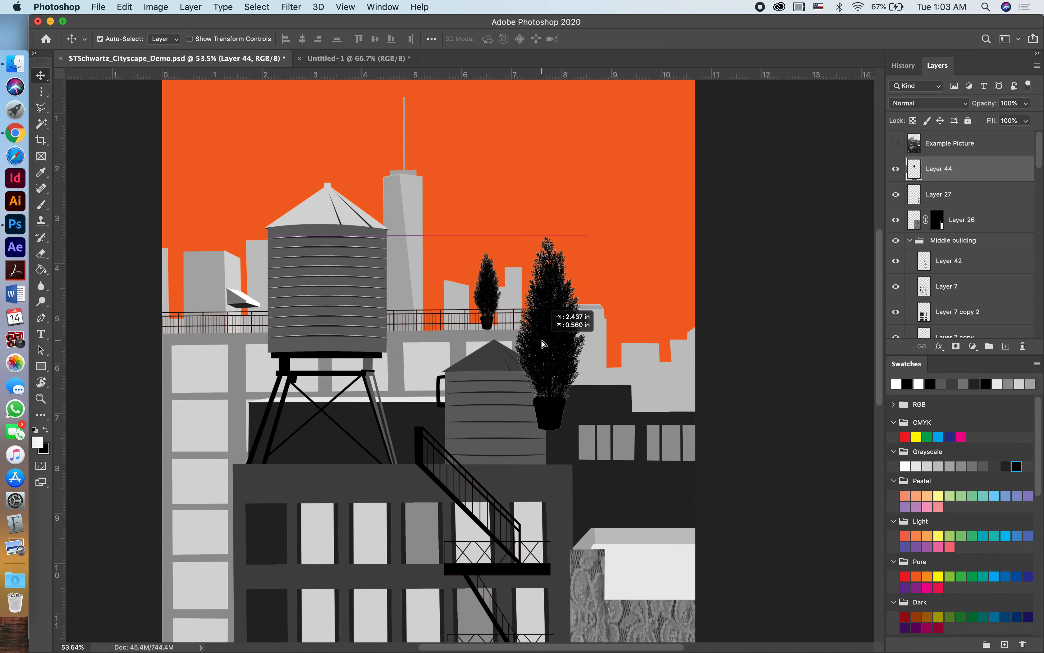
{"action": "key", "text": "super+z"}
{"action": "key", "text": "super+z"}
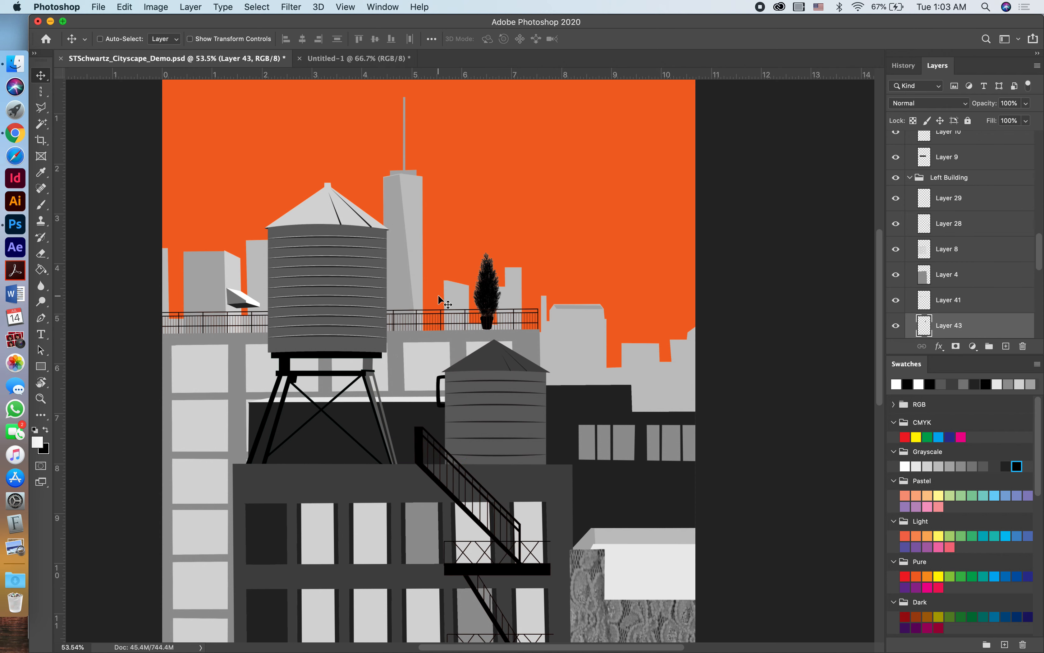
Copy the tree pair from Layer 1 of the silhouette document into the cityscape above Layer 43 and stand it on the left building's roof.
{"action": "left_click", "coordinate": [358, 59]}
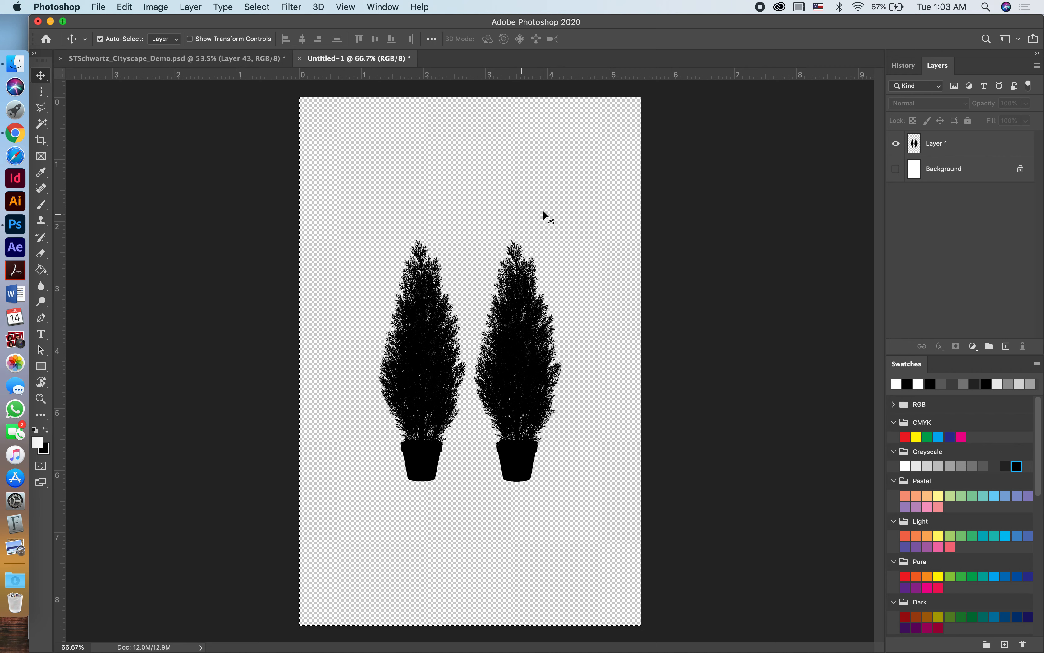
{"action": "left_click", "coordinate": [970, 144]}
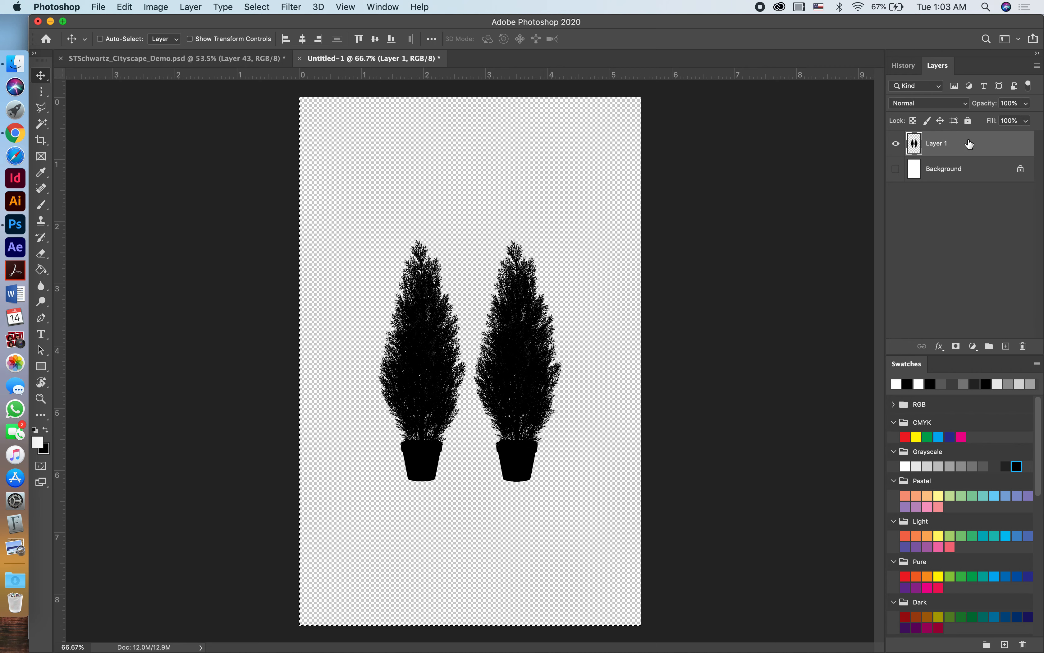
{"action": "left_click_drag", "start_coordinate": [223, 4], "coordinate": [492, 300]}
{"action": "key", "text": "super+v"}
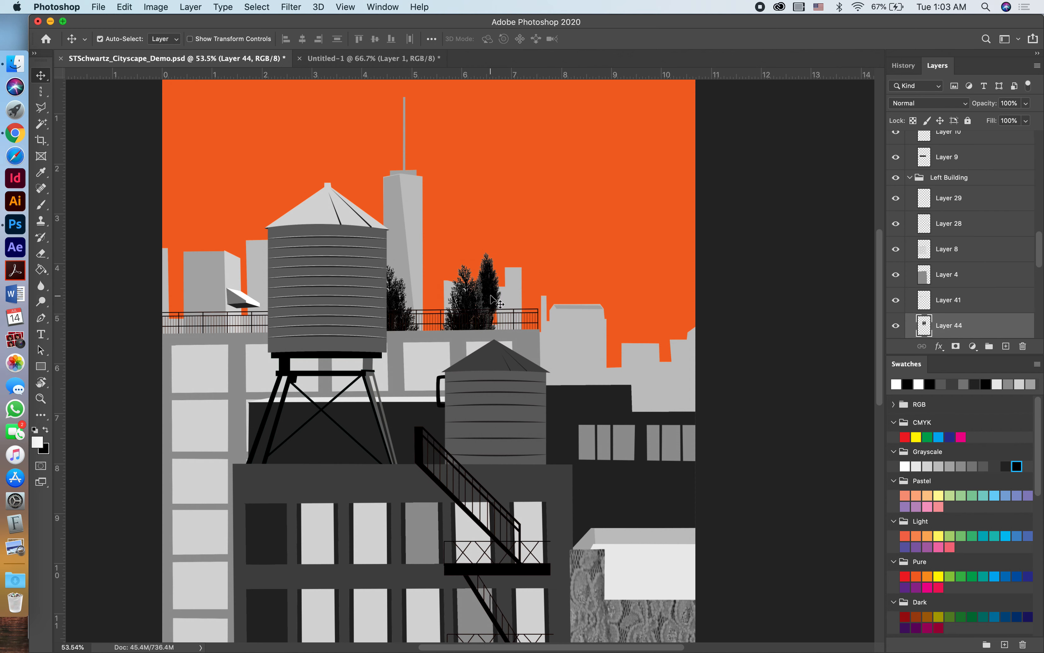
{"action": "left_click_drag", "start_coordinate": [462, 305], "coordinate": [488, 197]}
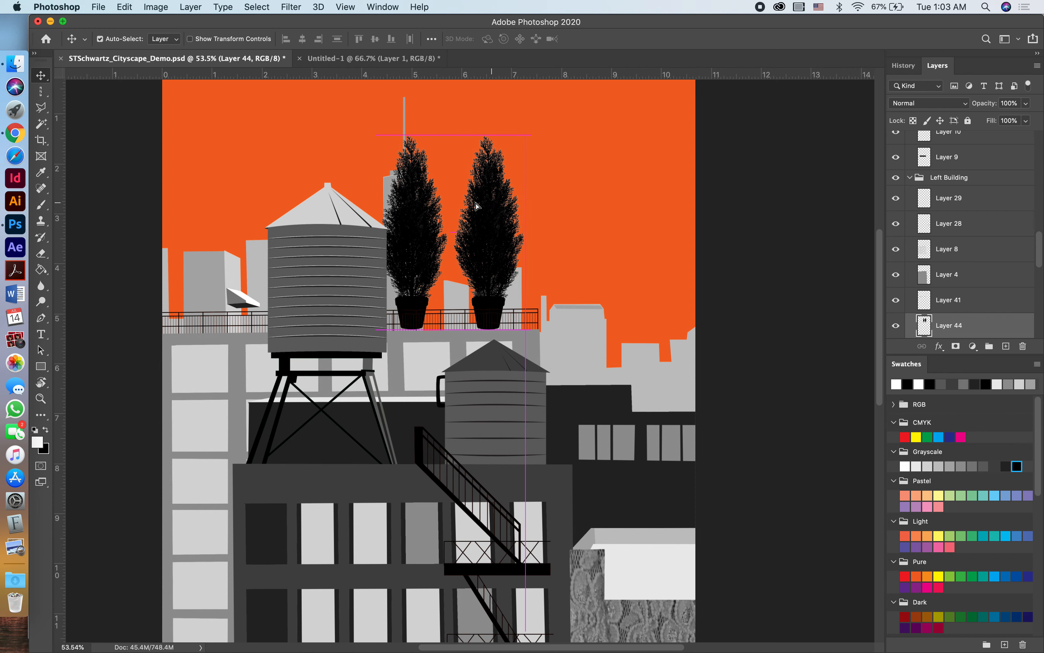
{"action": "left_click_drag", "start_coordinate": [424, 205], "coordinate": [424, 204]}
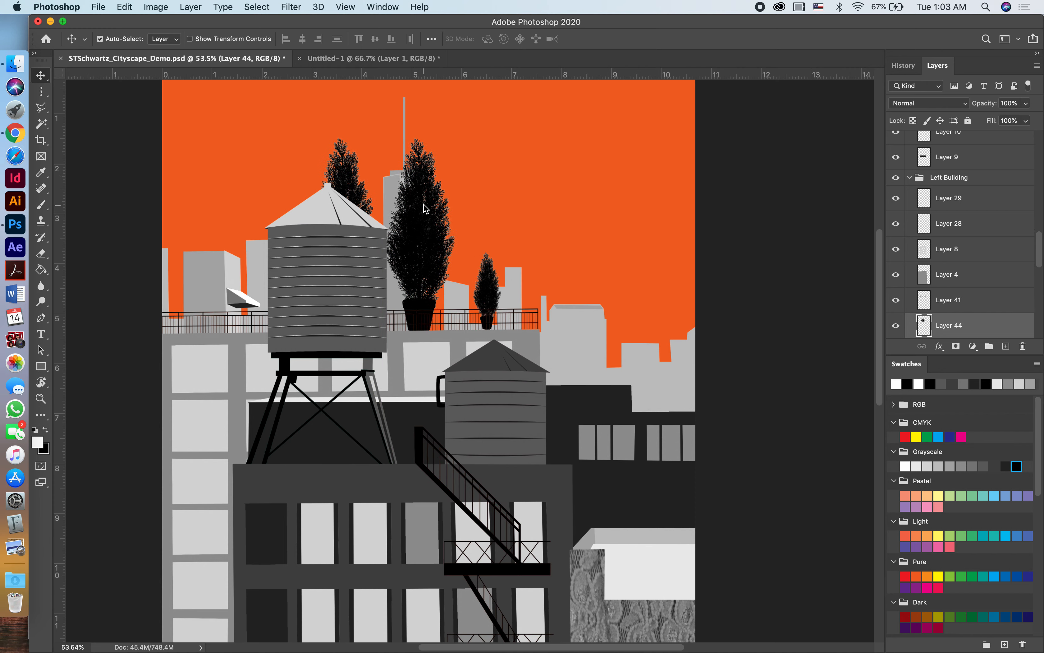
Scale the pasted tree pair to 38.37% and place it on the roof beside the single tree, just to its left.
{"action": "key", "text": "super+t"}
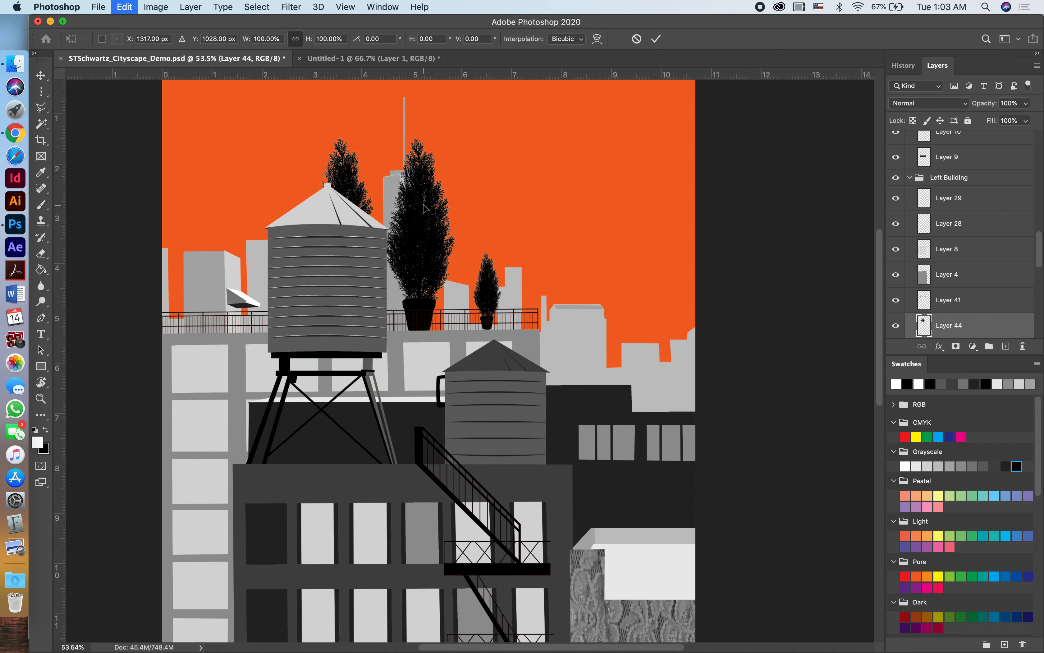
{"action": "left_click_drag", "start_coordinate": [458, 139], "coordinate": [378, 268]}
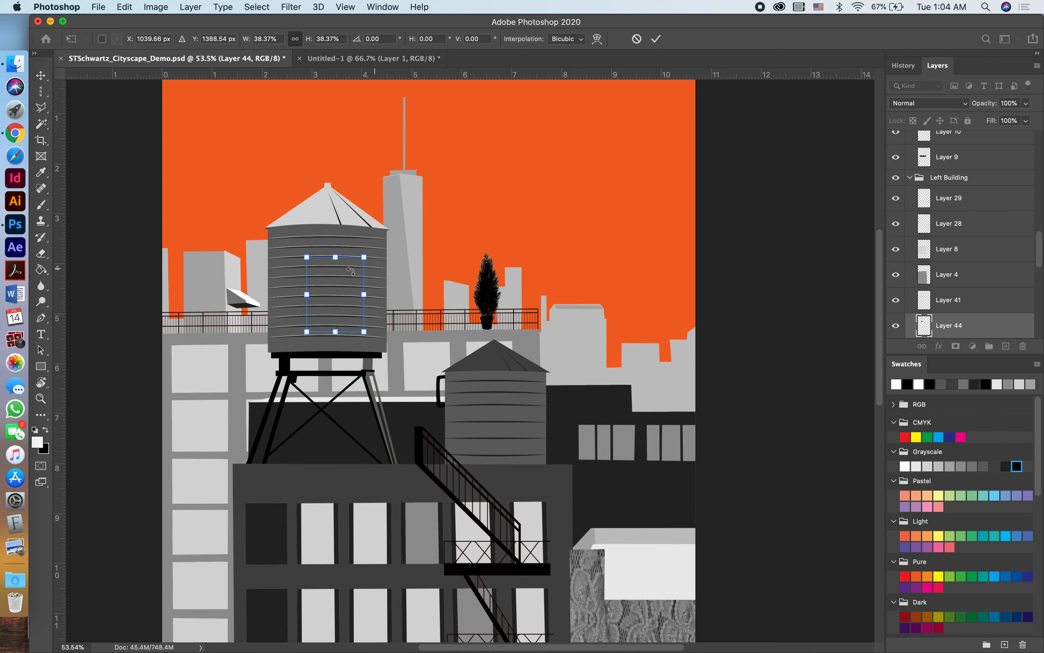
{"action": "key", "text": "shift+Right"}
{"action": "left_click_drag", "start_coordinate": [361, 276], "coordinate": [465, 273]}
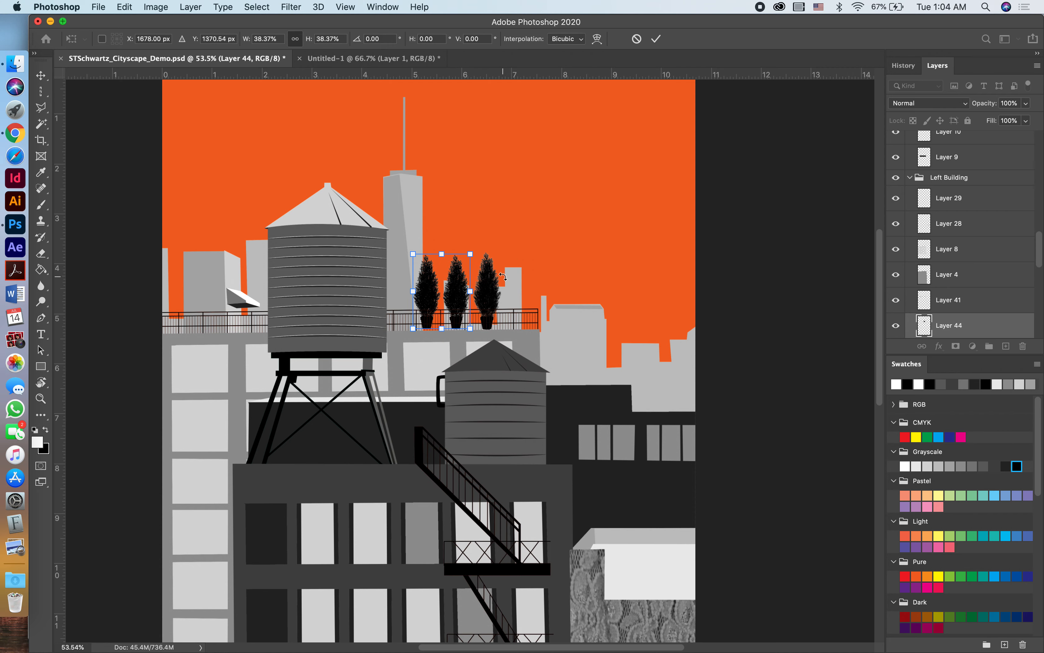
{"action": "left_click", "coordinate": [657, 39]}
Move the single tree to the left edge of the large water tower and shift the tree pair right, above the smaller tower.
{"action": "left_click_drag", "start_coordinate": [497, 298], "coordinate": [272, 308]}
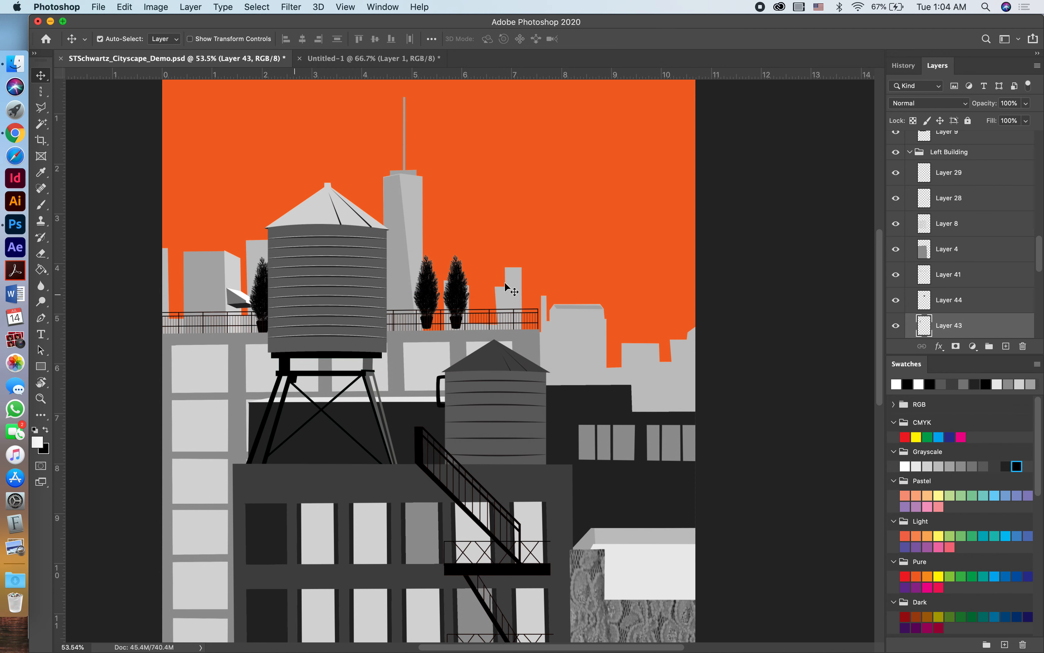
{"action": "left_click_drag", "start_coordinate": [466, 295], "coordinate": [506, 296]}
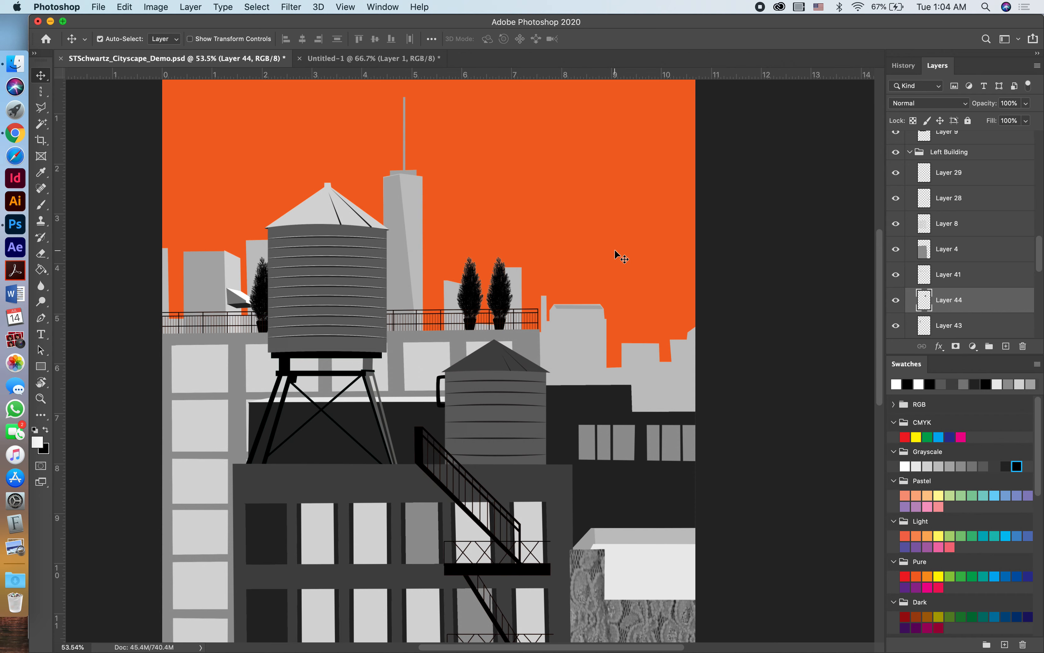
{"action": "scroll", "coordinate": [615, 255], "scroll_direction": "down", "scroll_amount": 3}
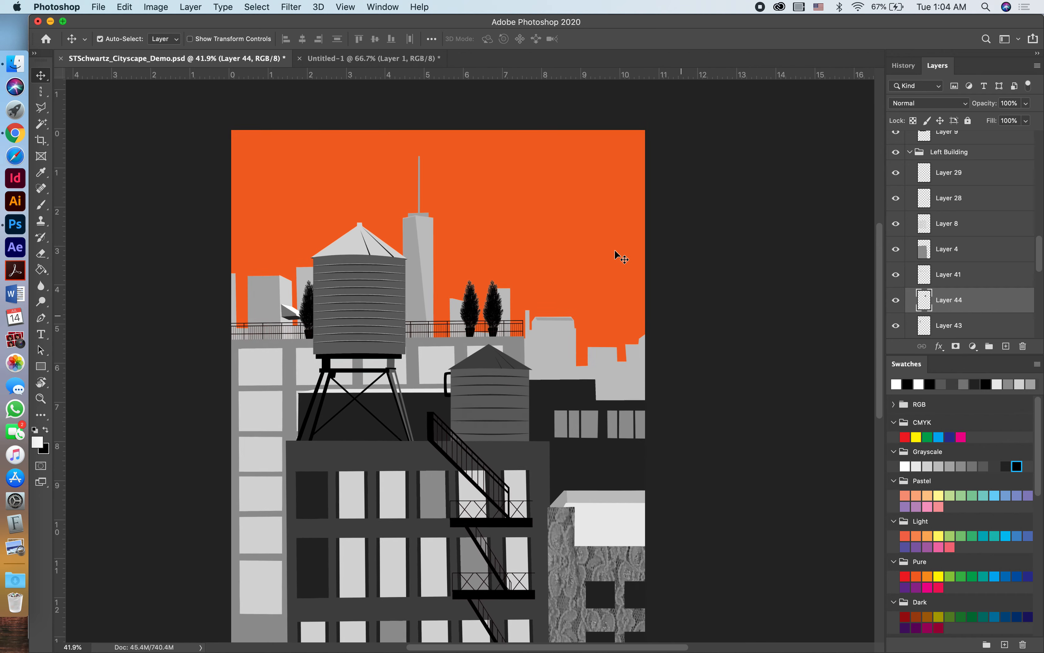